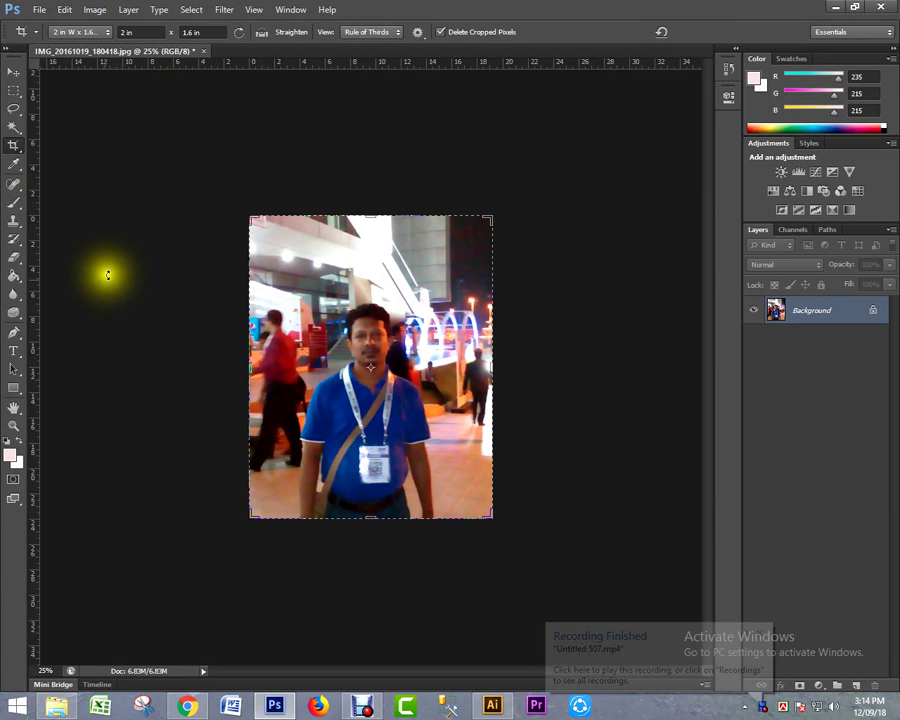
- Set the crop Size & Resolution to 2 in wide, 1.6 in high at 300 ppi
click(88, 32)
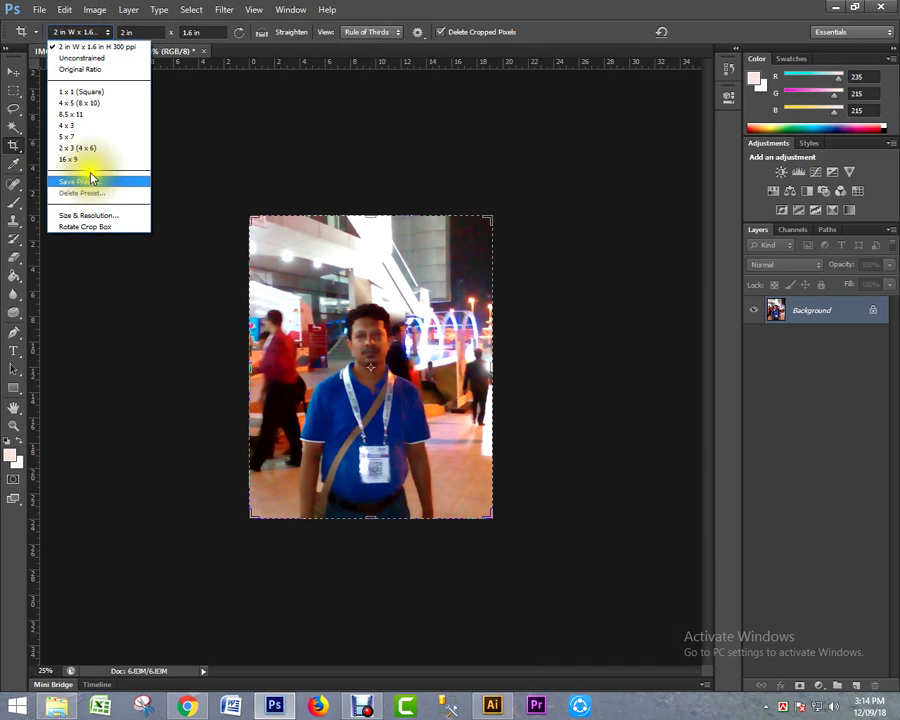
click(90, 216)
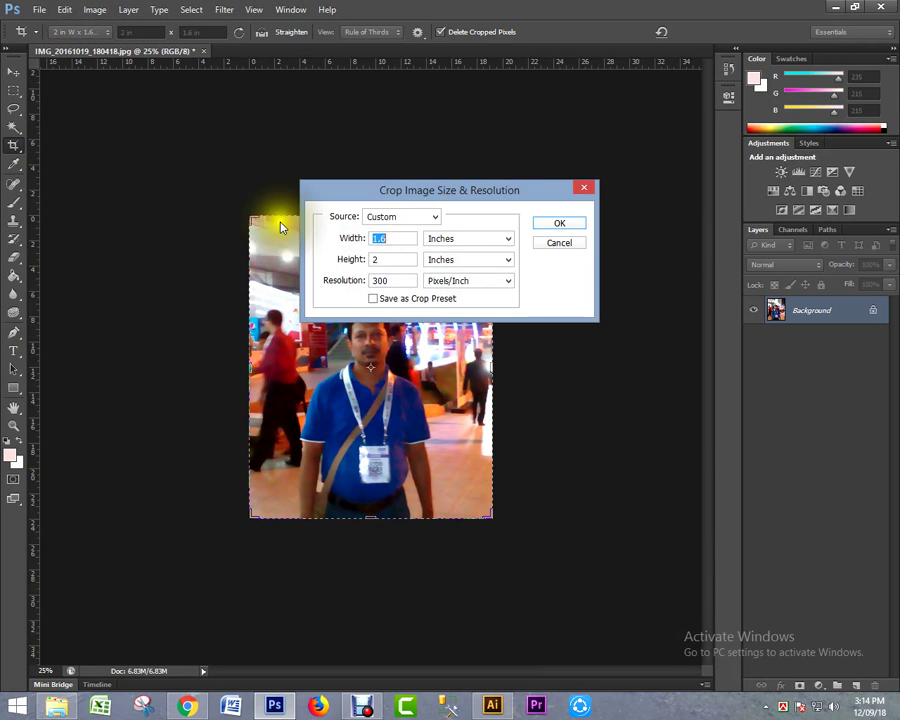
click(394, 259)
text(1.6)
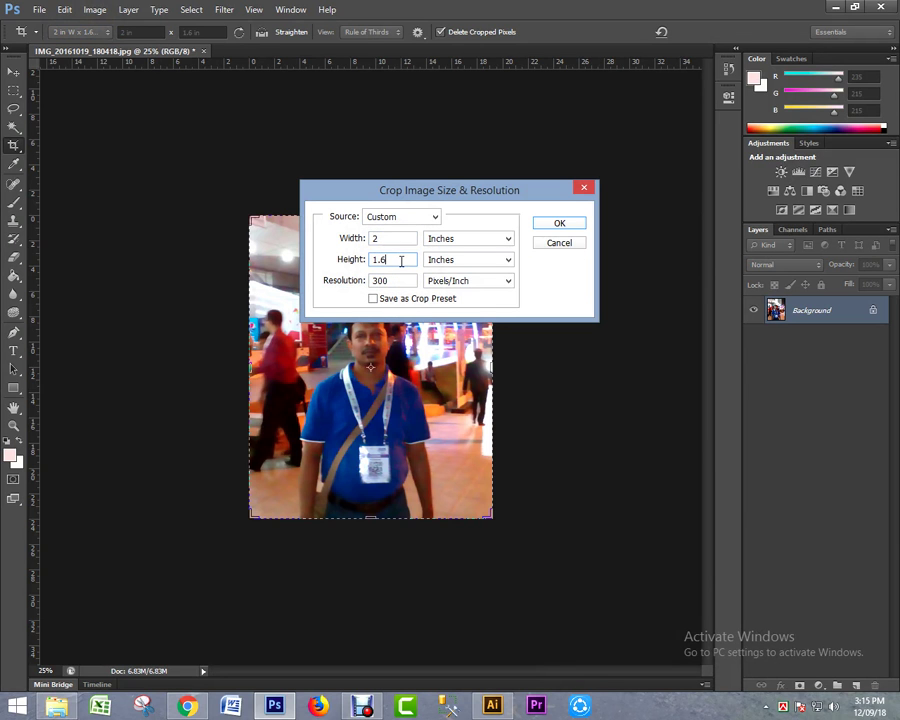
click(555, 224)
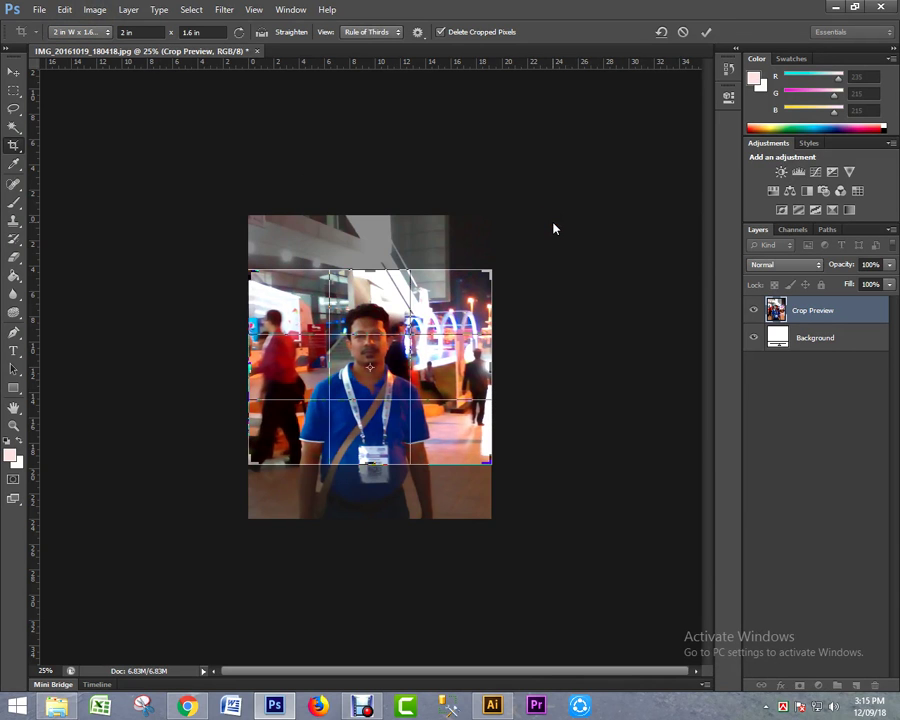
- Change the crop to 1.6 in wide by 2 in high and commit it
click(100, 32)
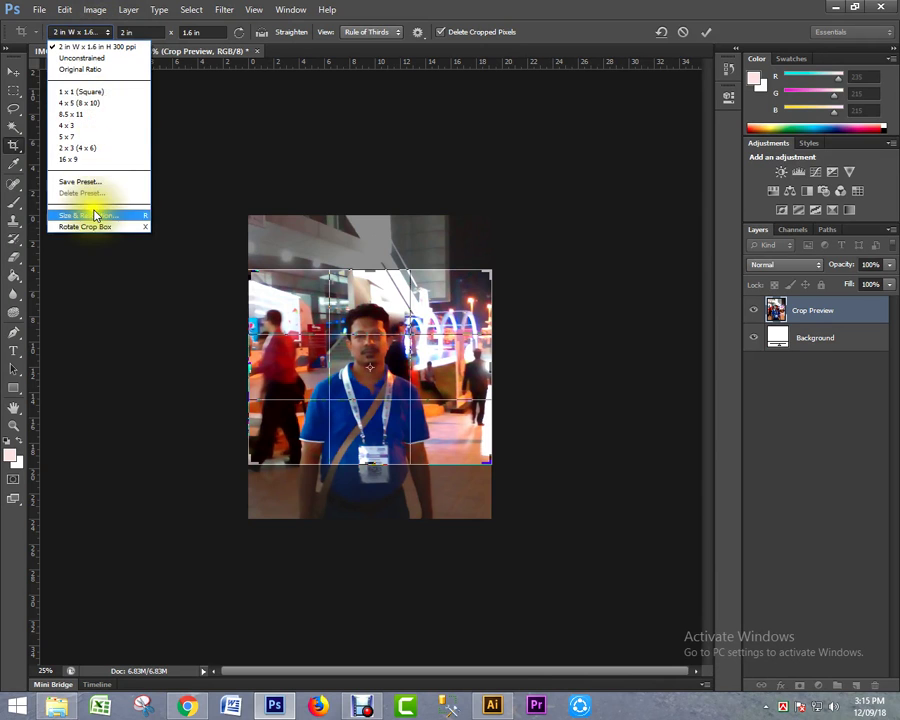
click(94, 212)
text(1.6)
text(2)
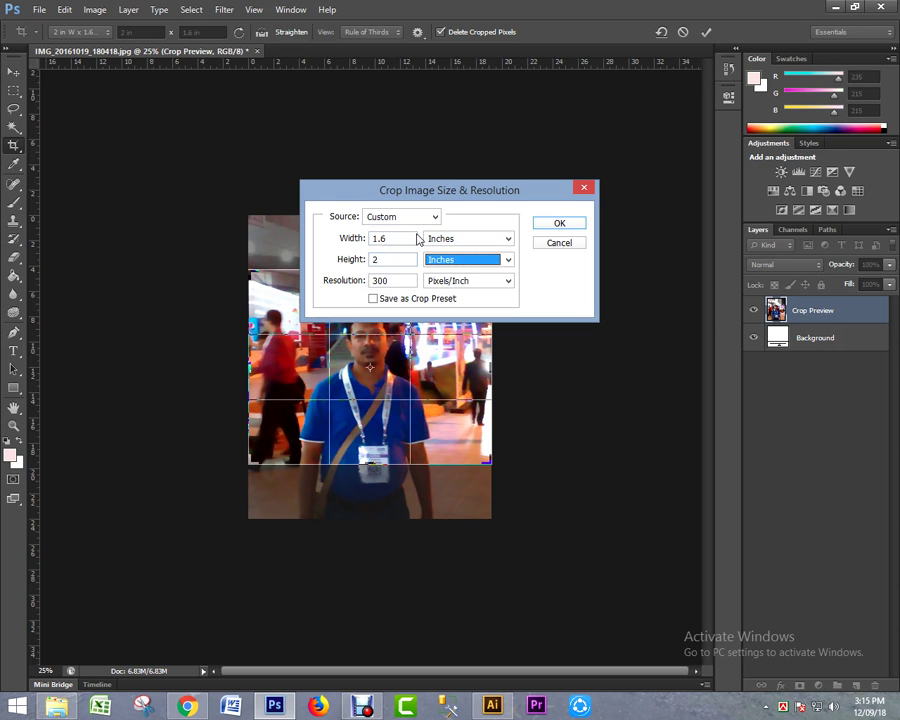
key(Return)
key(Return)
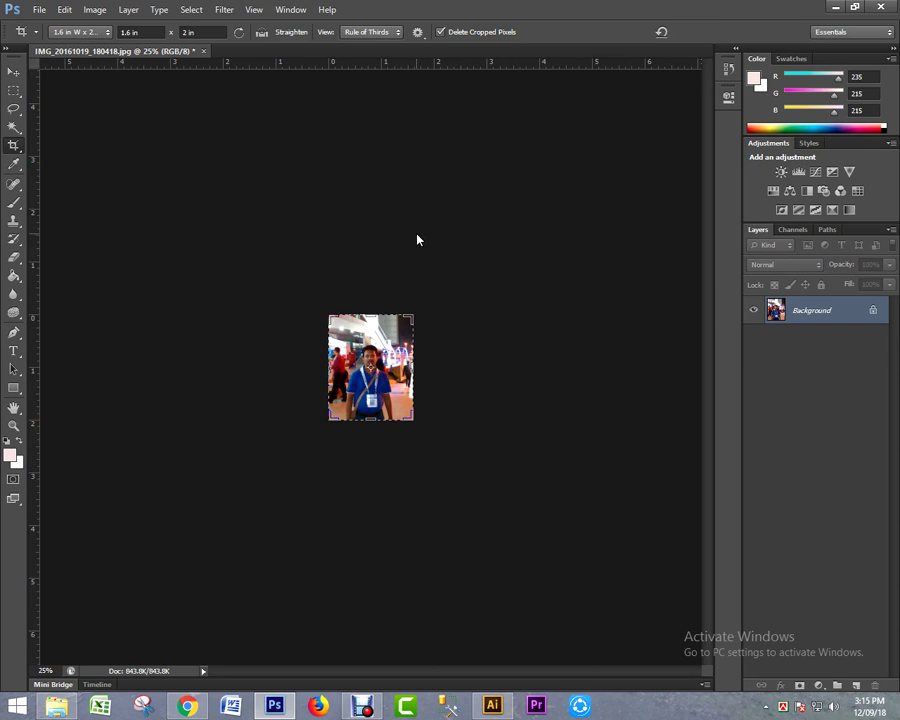
ctrl+click(428, 383)
ctrl+click(385, 387)
- Draw a smaller crop frame around the face and flip it to portrait orientation
ctrl+click(385, 387)
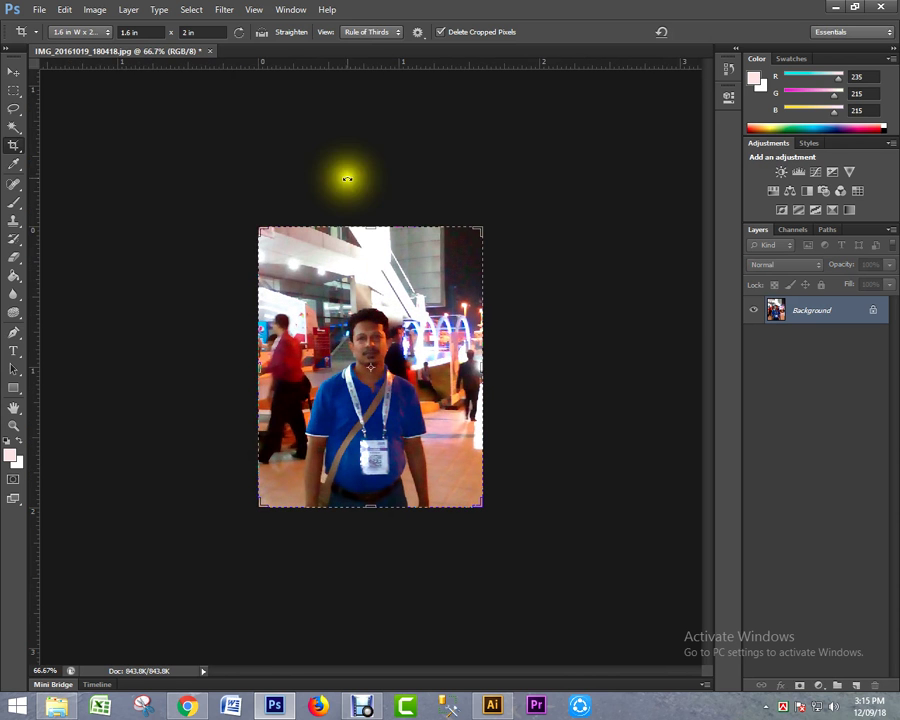
click(14, 160)
click(14, 145)
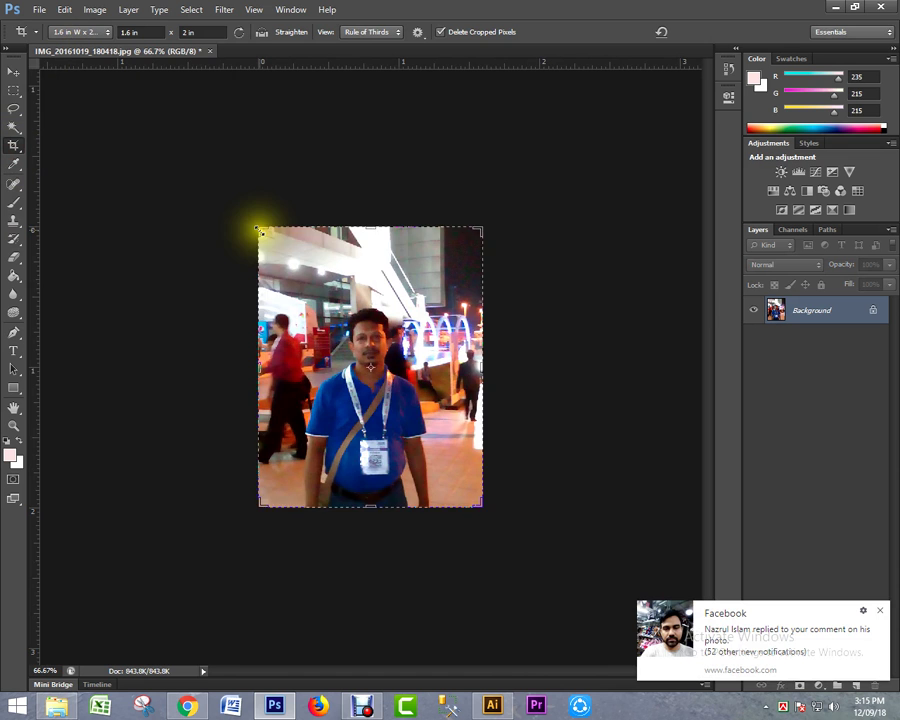
drag(258, 230, 310, 313)
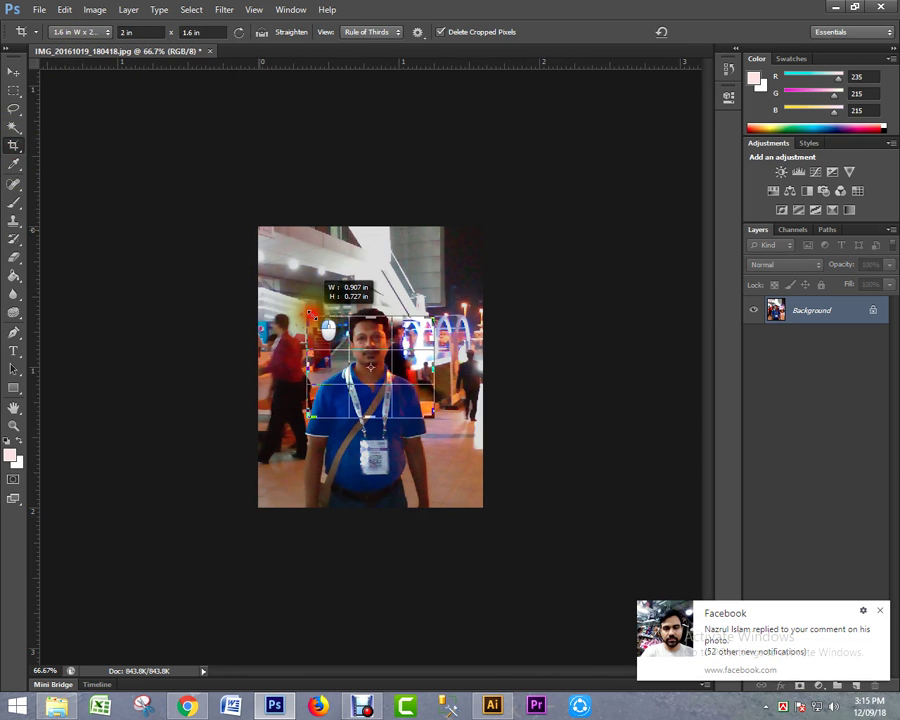
key(x)
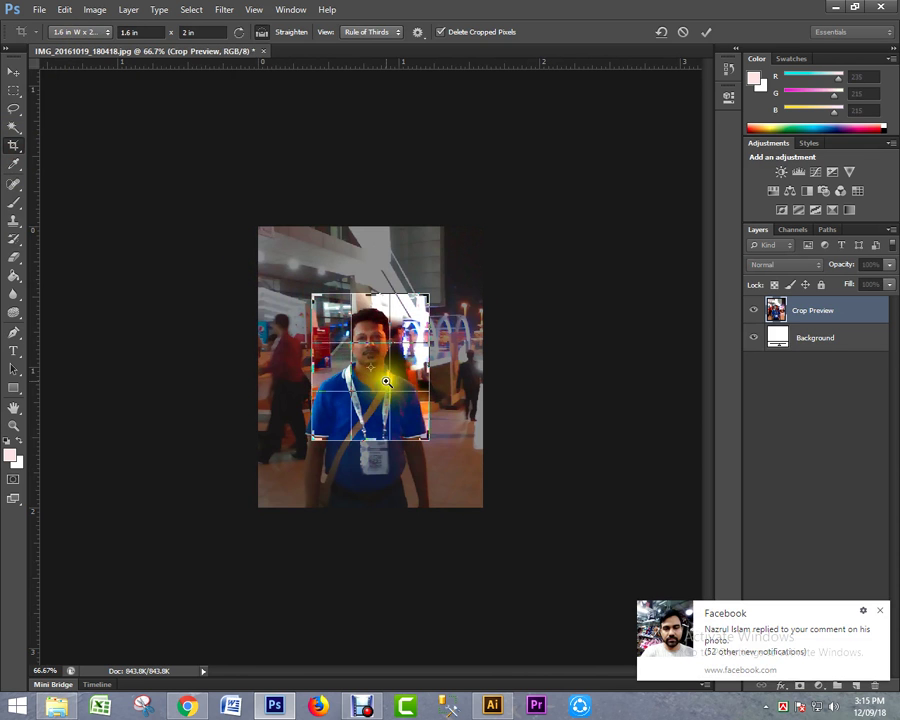
- Tighten the crop around the head and shoulders, commit it, then clear the layer to white
ctrl+click(405, 356)
ctrl+click(405, 358)
drag(508, 155, 484, 180)
mouse_move(352, 366)
mouse_down()
mouse_move(358, 341)
mouse_move(358, 395)
mouse_up()
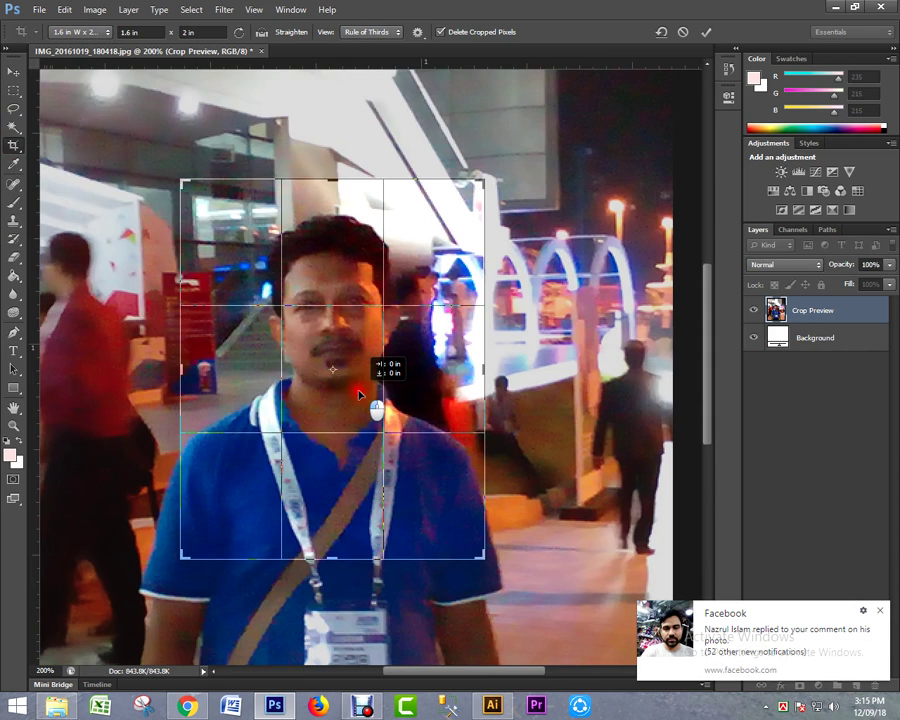
key(Return)
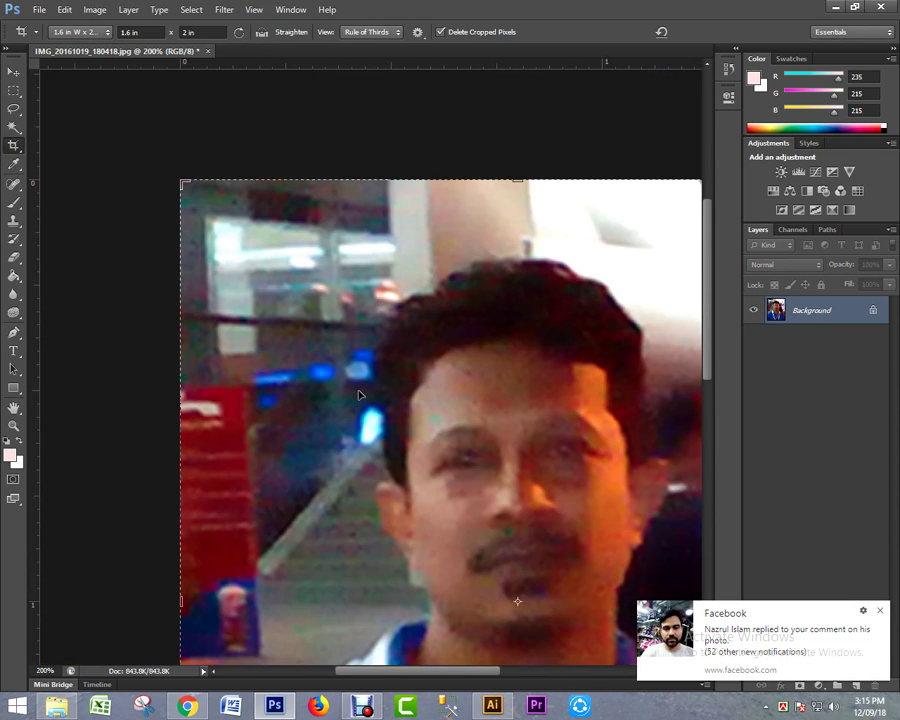
key(ctrl+minus)
key(ctrl+minus)
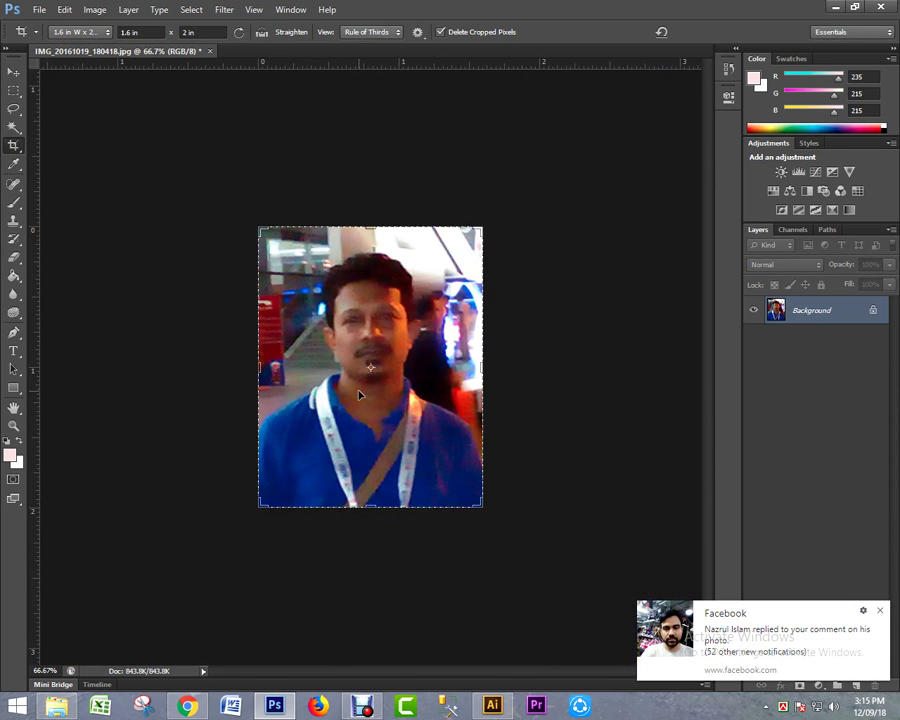
key(ctrl+BackSpace)
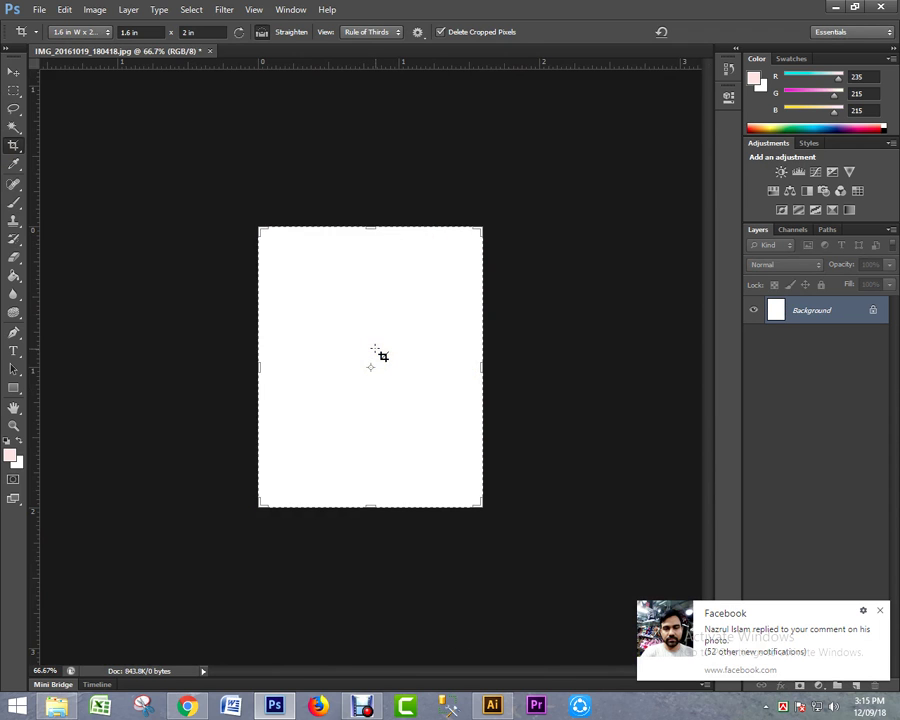
- Create a new International Paper A4 document and paste the cropped portrait into it
drag(375, 349, 390, 265)
key(ctrl+n)
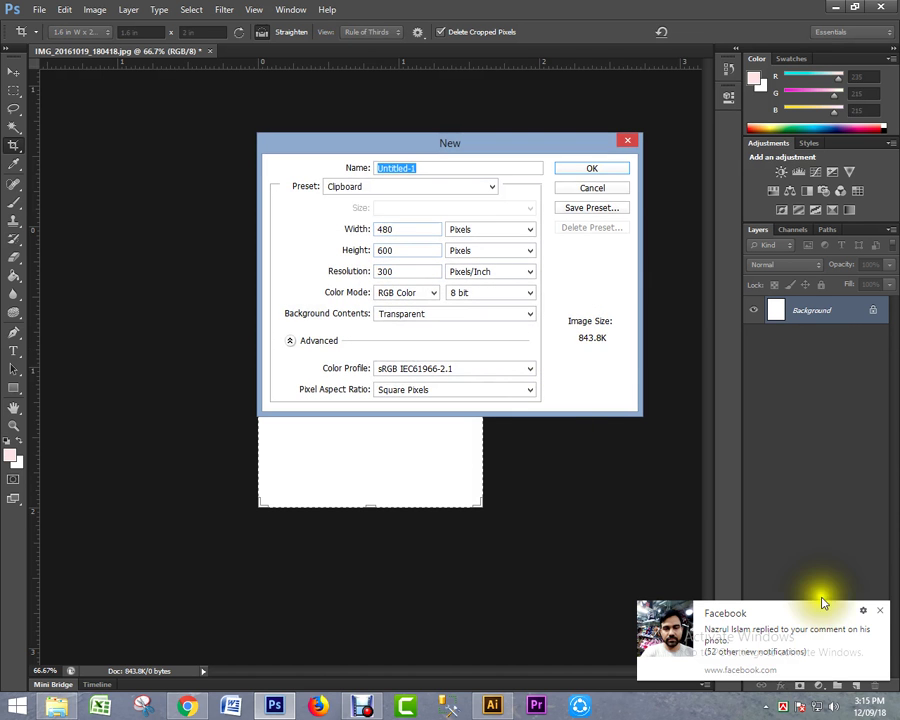
click(380, 186)
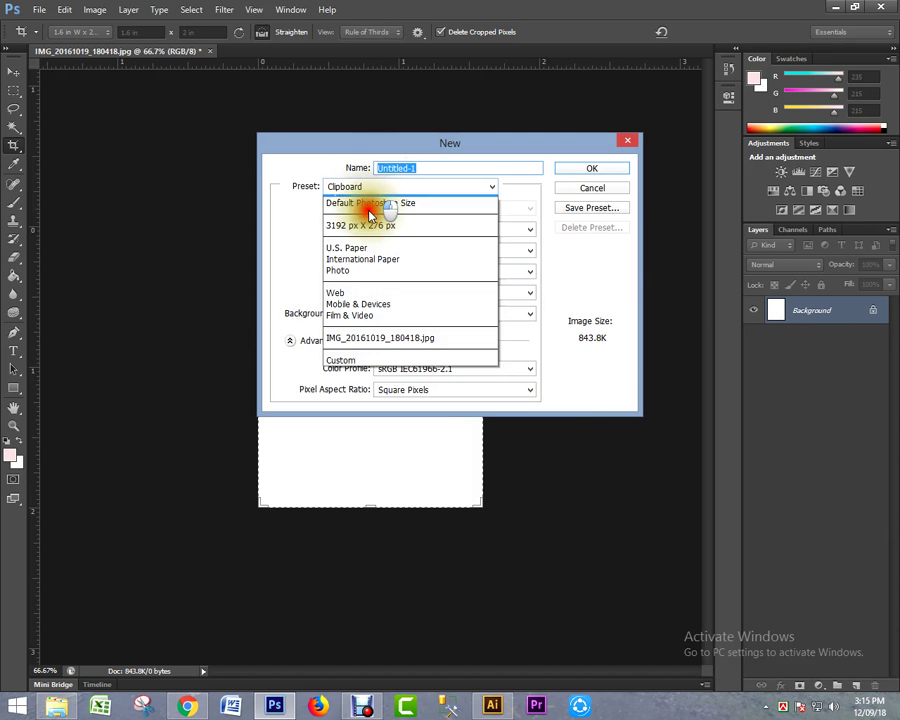
click(370, 201)
click(370, 186)
click(346, 257)
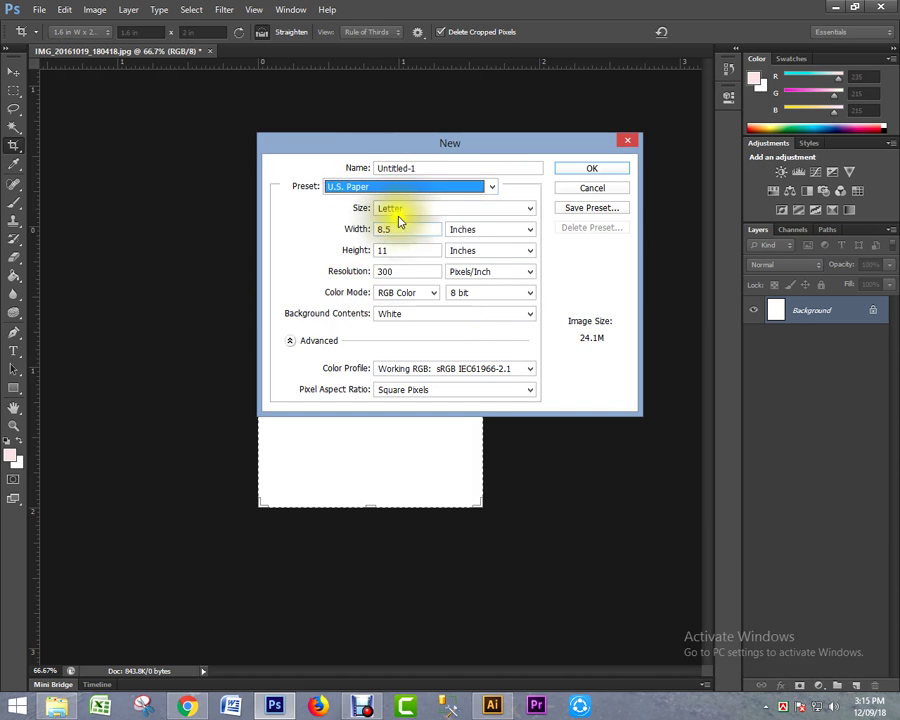
click(396, 209)
click(438, 188)
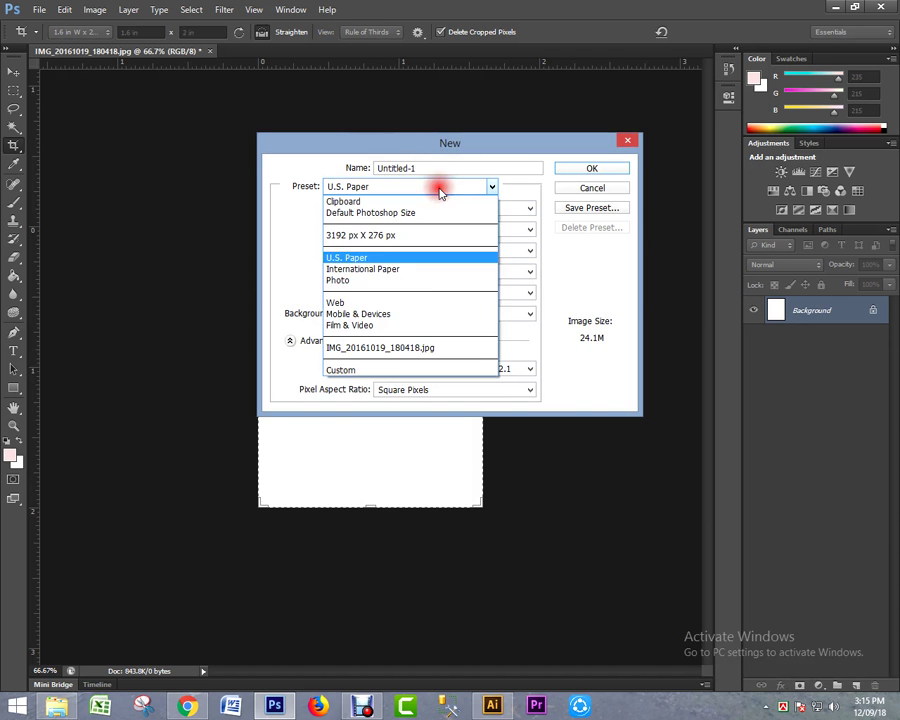
click(414, 270)
click(428, 207)
click(430, 221)
click(577, 169)
click(13, 91)
key(ctrl+v)
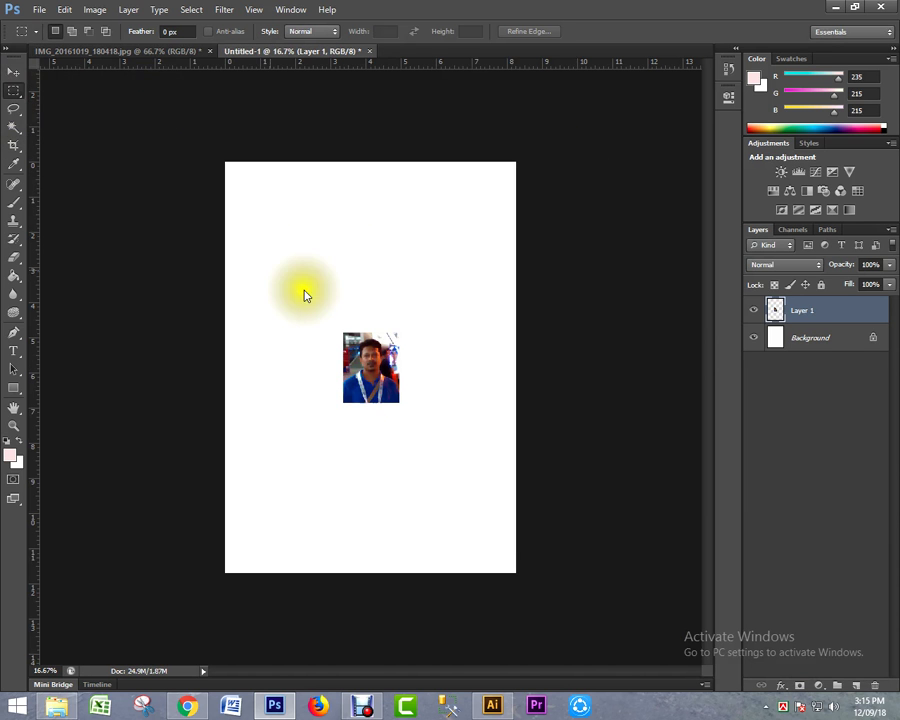
- Move the portrait to the top-left corner and Alt-drag copies into a row of four
click(13, 72)
drag(361, 390, 257, 212)
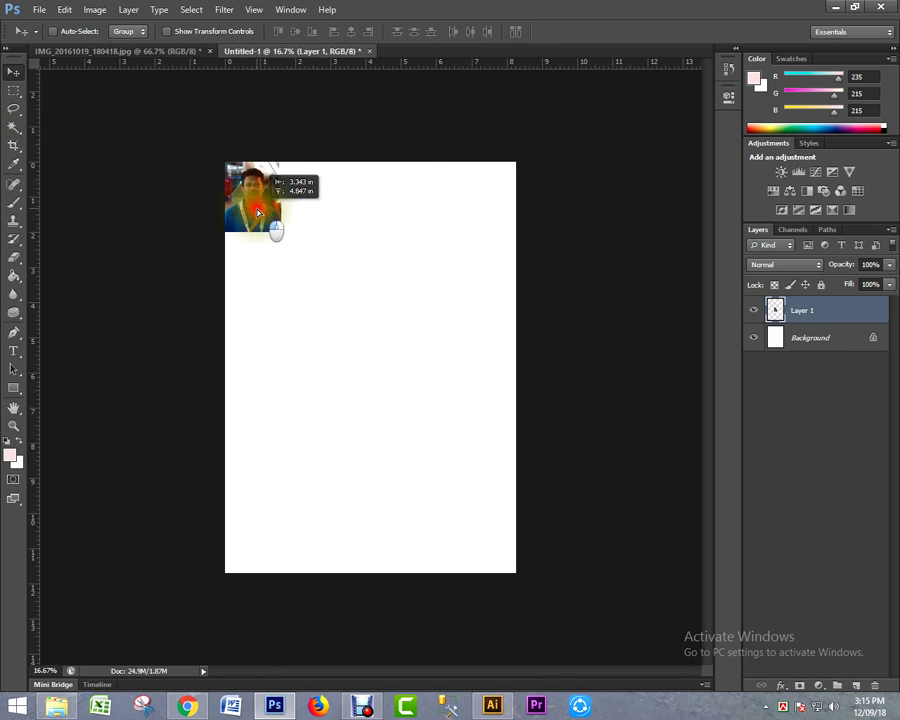
scroll(327, 209, up, 1)
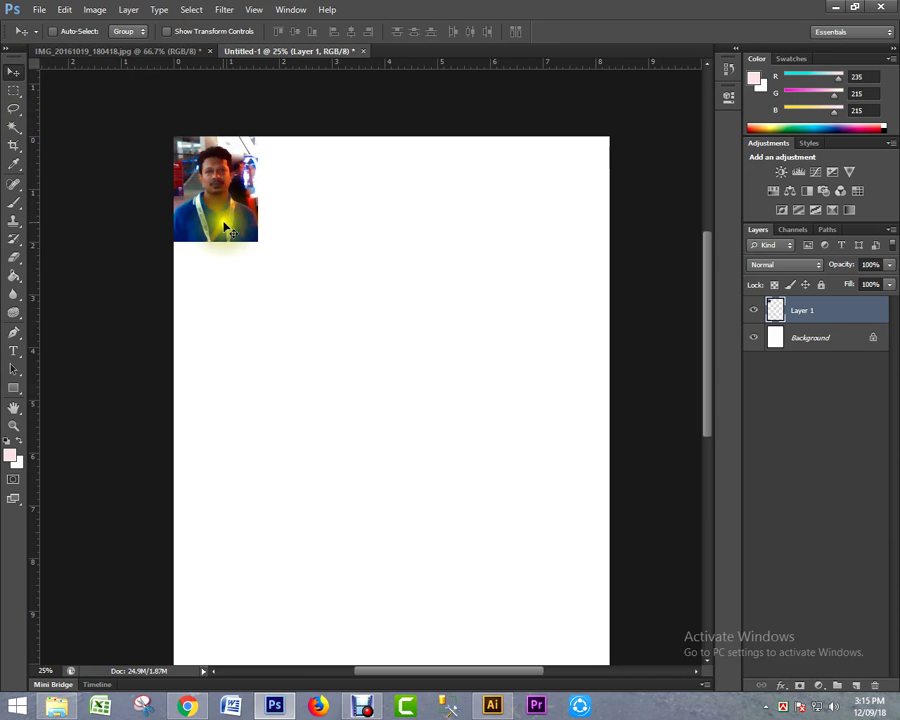
mouse_move(226, 226)
mouse_down()
mouse_move(317, 228)
mouse_move(398, 246)
mouse_move(401, 222)
mouse_move(496, 230)
mouse_up()
shift+click(797, 391)
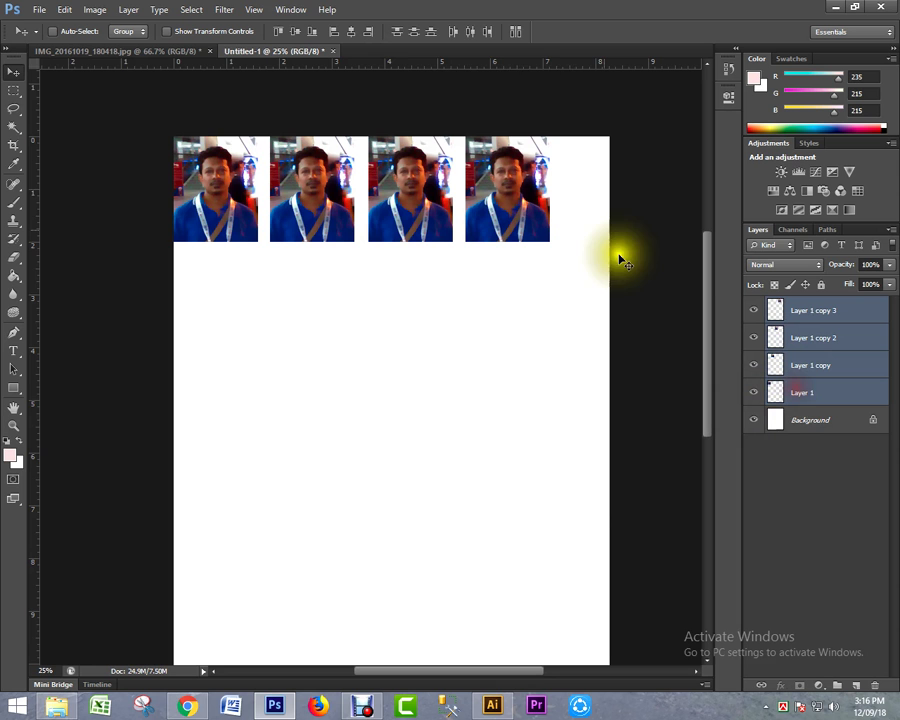
- Nudge the four-portrait row right and down, merge it, and Alt-drag a duplicate row below
drag(410, 180, 431, 204)
key(ctrl+e)
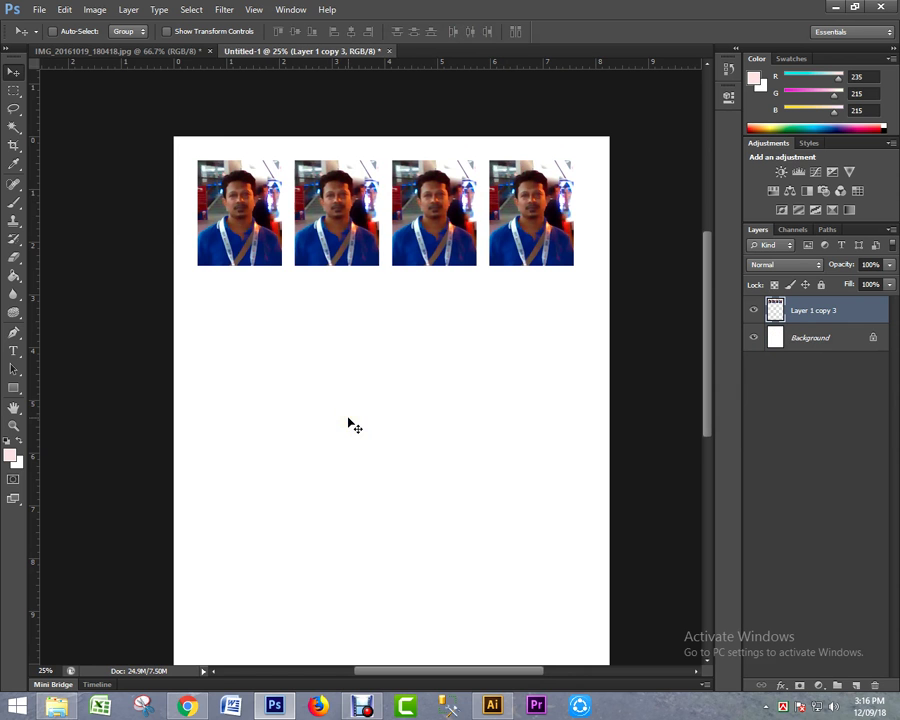
drag(343, 214, 351, 332)
- Marquee and delete the two lower-right portraits, then zoom out to view the sheet
key(m)
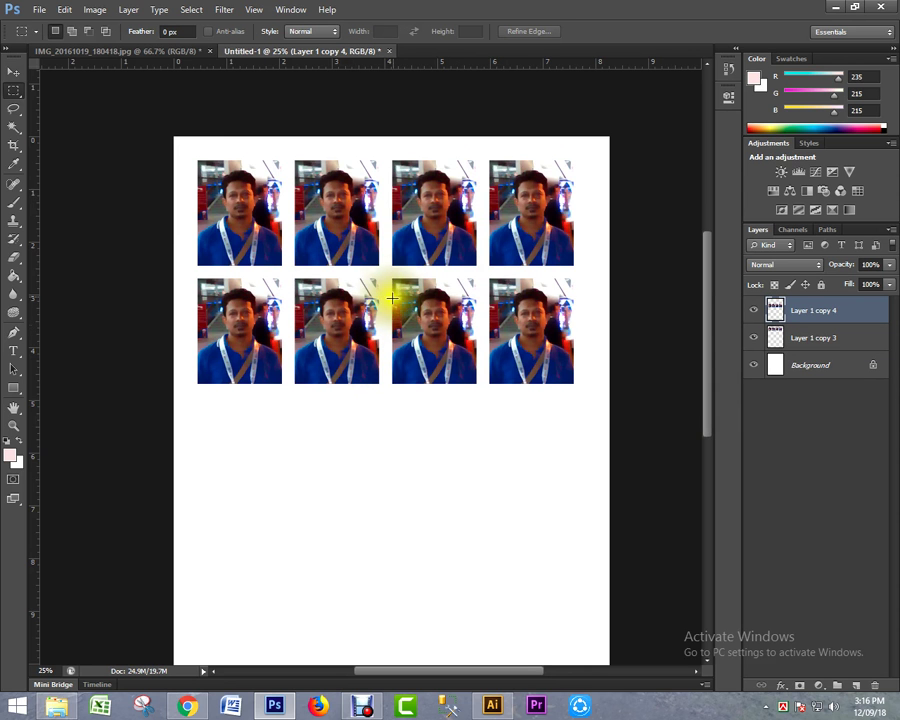
drag(387, 275, 590, 397)
key(Delete)
click(470, 453)
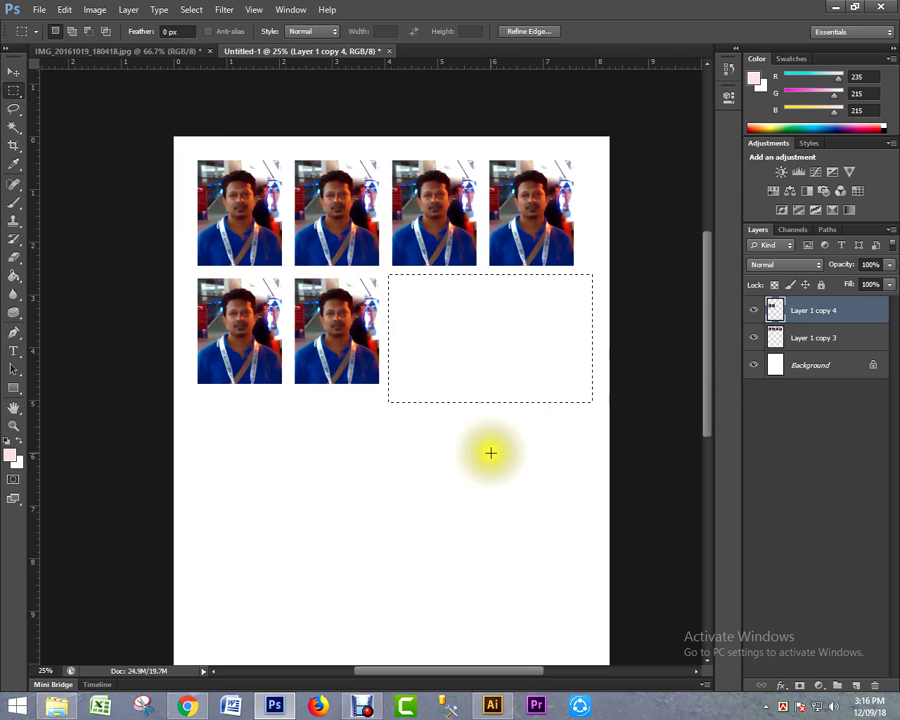
key(ctrl+minus)
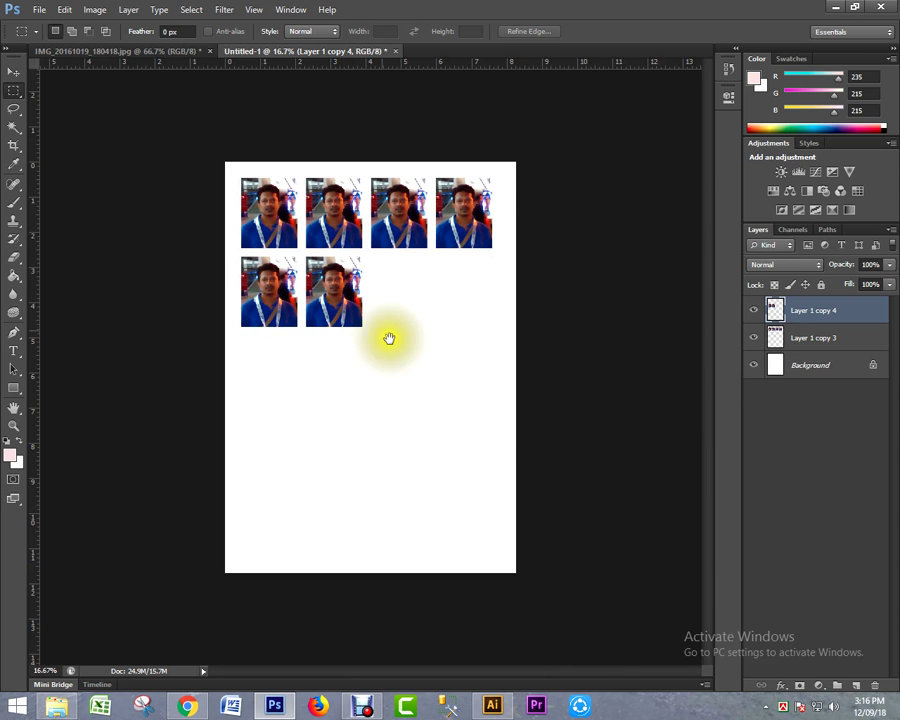
click(451, 379)
key(ctrl+minus)
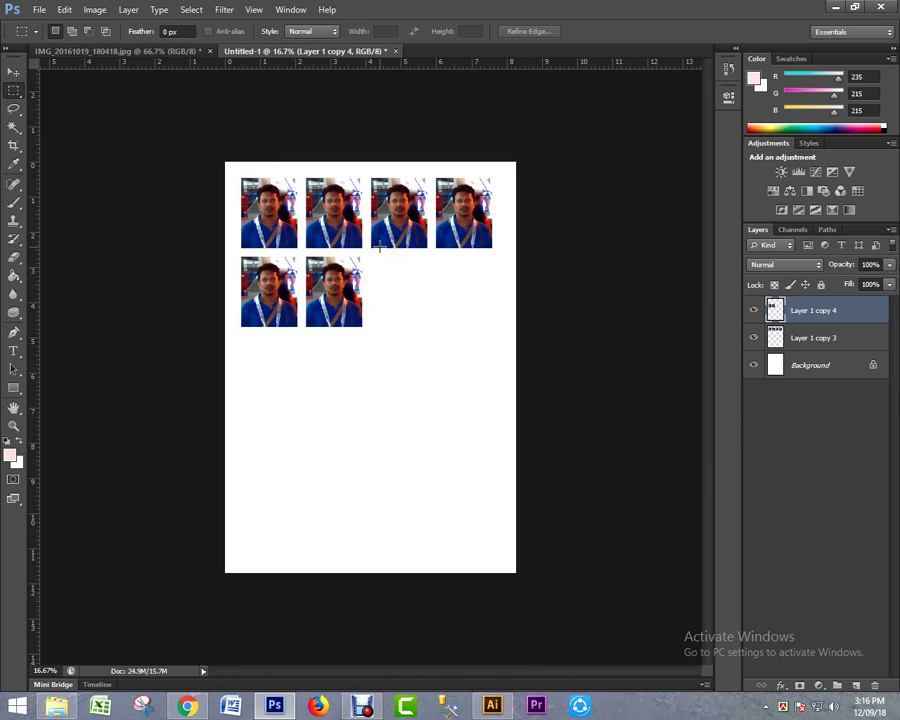
- Merge both photo-row layers into one, then merge it down into the Background
shift+click(793, 340)
key(ctrl+e)
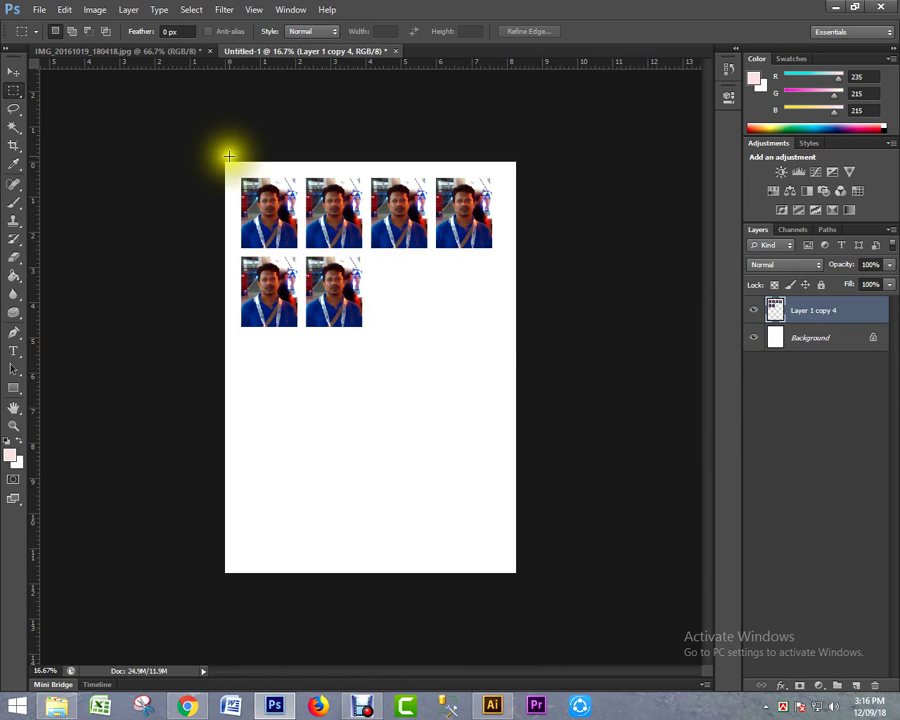
mouse_move(204, 156)
mouse_down()
mouse_move(462, 313)
mouse_move(532, 372)
mouse_up()
drag(564, 583, 182, 336)
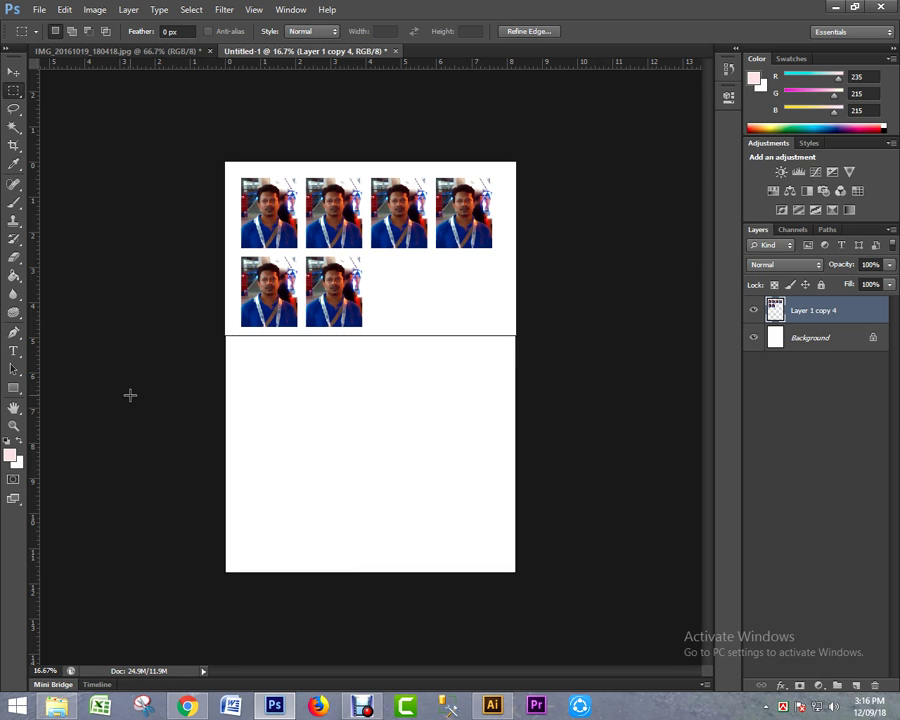
key(ctrl+d)
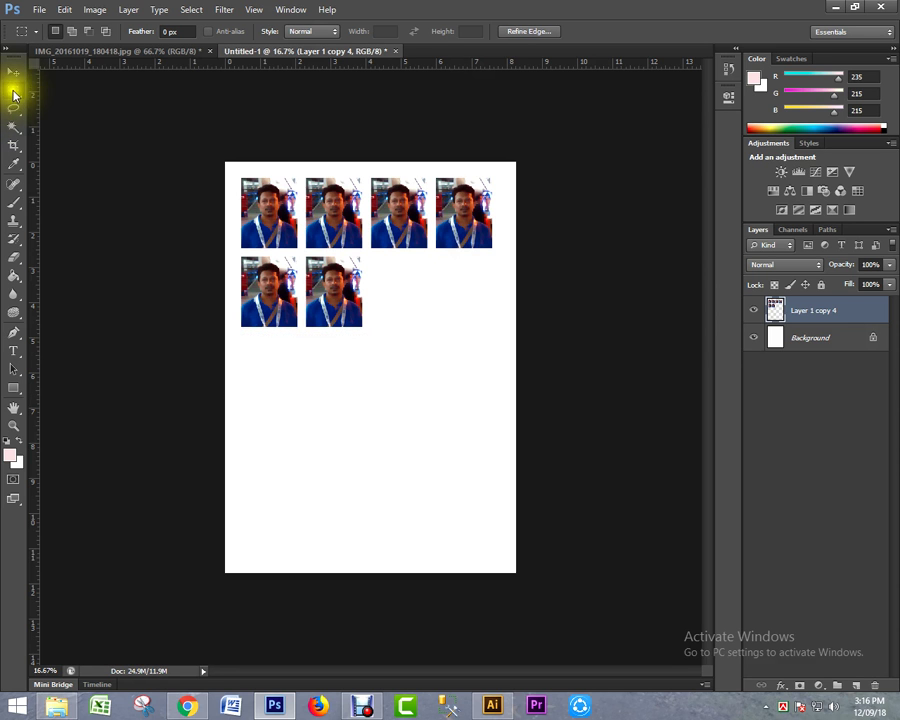
click(14, 93)
drag(222, 164, 518, 335)
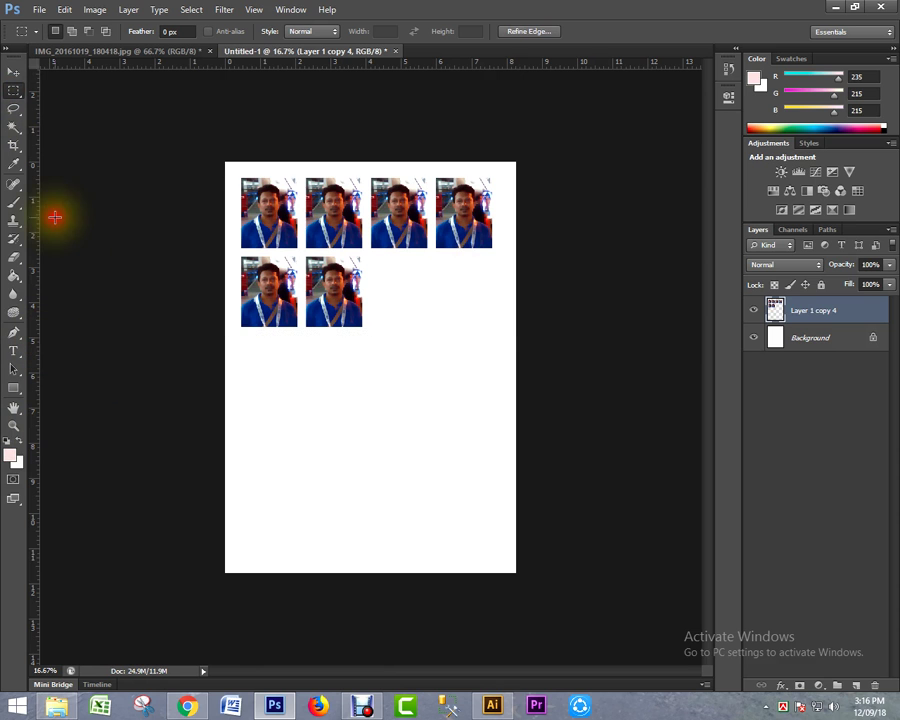
key(ctrl+e)
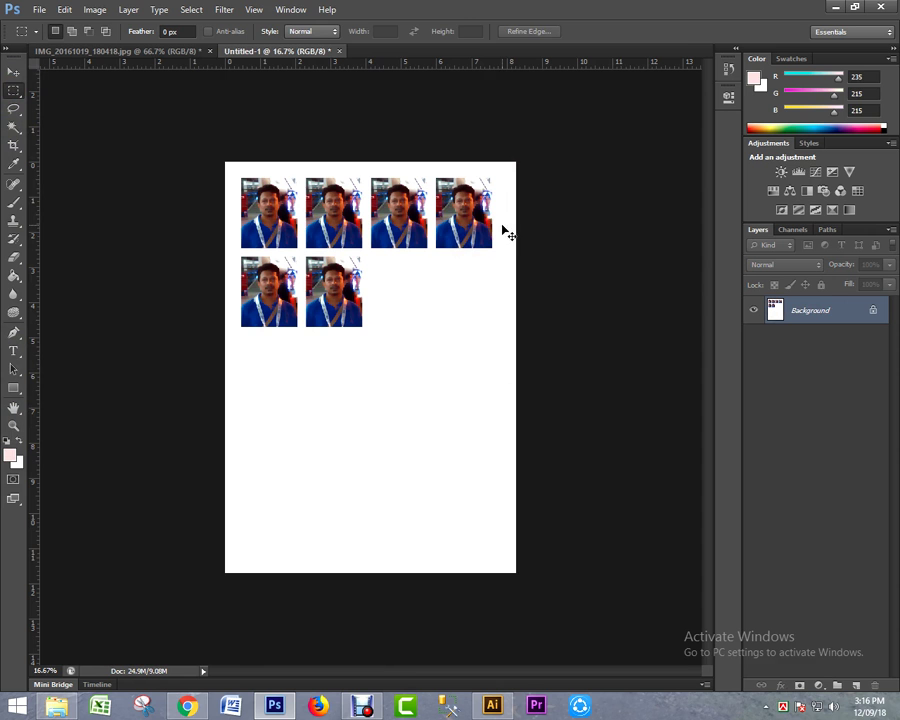
- Select the whole sheet, rotate it 180° with Free Transform, and deselect
key(ctrl+a)
key(ctrl+t)
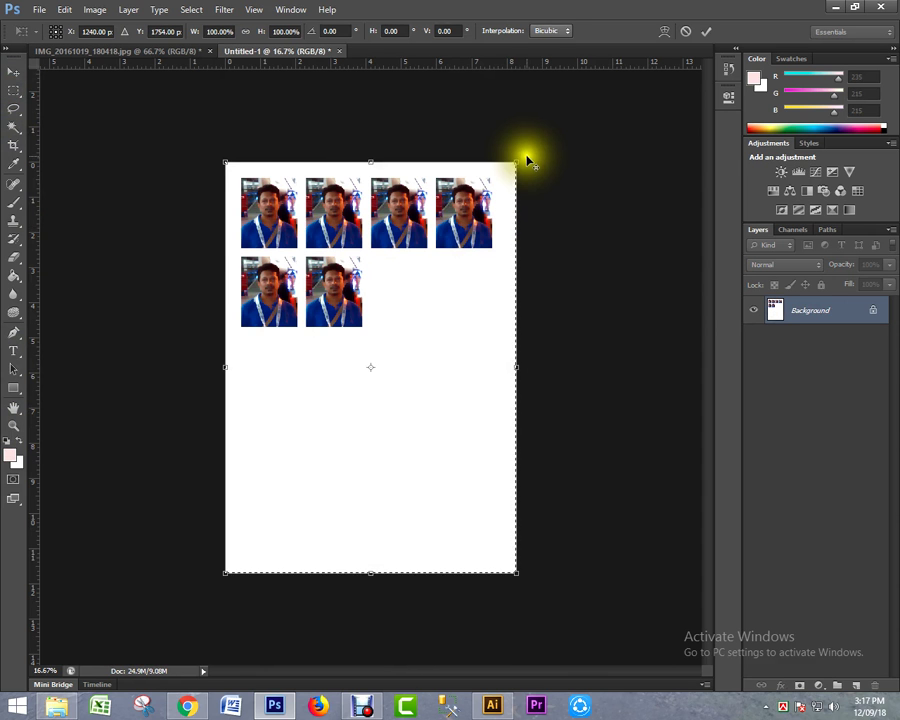
mouse_move(528, 147)
mouse_down()
mouse_move(569, 459)
mouse_move(256, 536)
mouse_up()
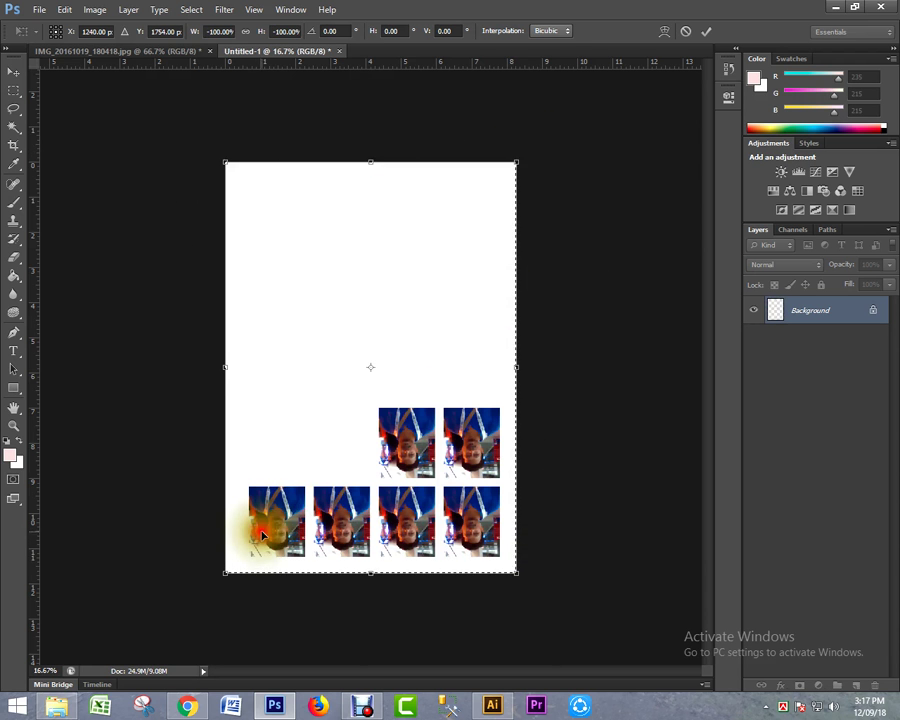
key(Return)
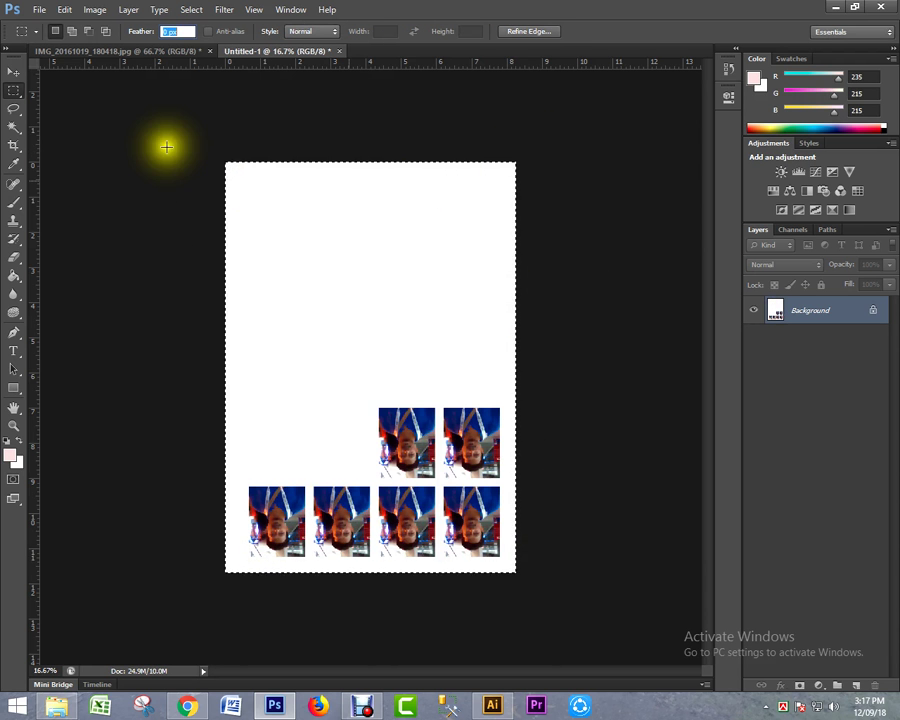
click(167, 145)
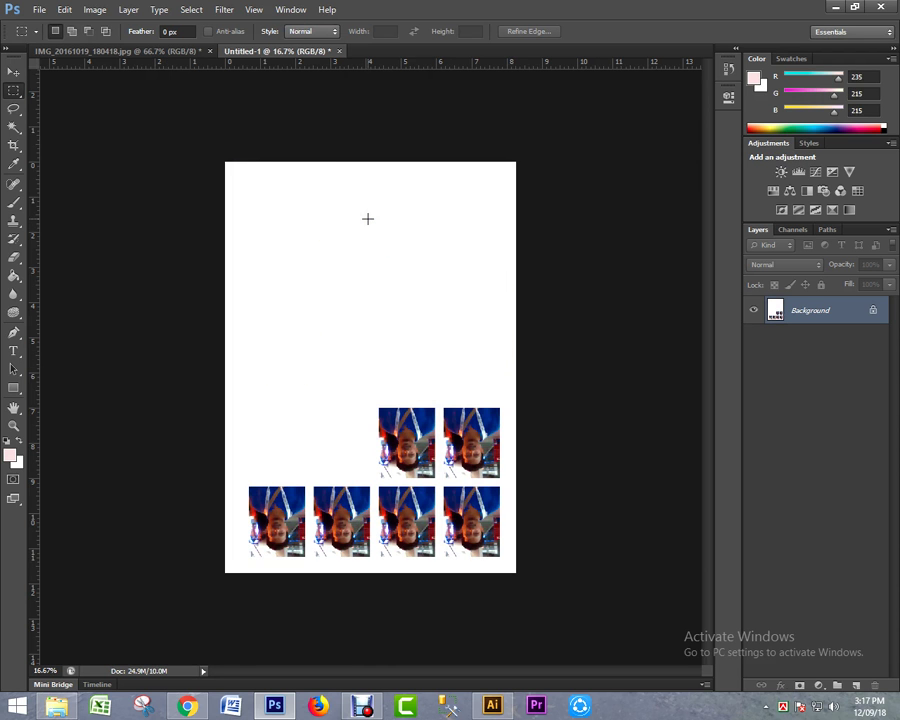
click(293, 189)
- Paste the portrait, move it to the top-left, and Alt-drag copies into a row of four
key(ctrl+v)
click(13, 72)
right_click(374, 370)
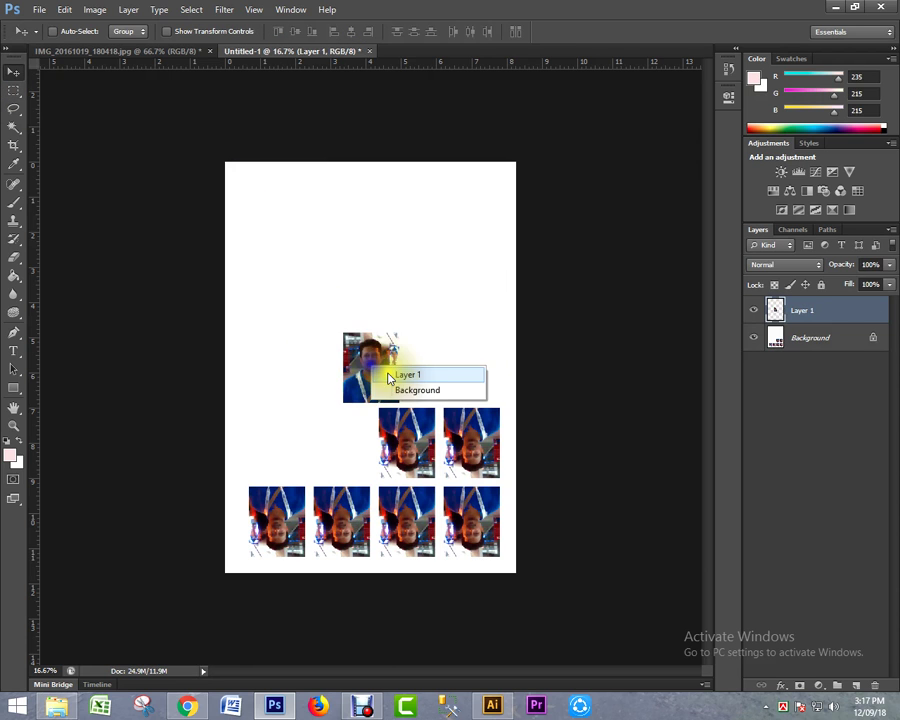
click(405, 375)
drag(380, 378, 268, 220)
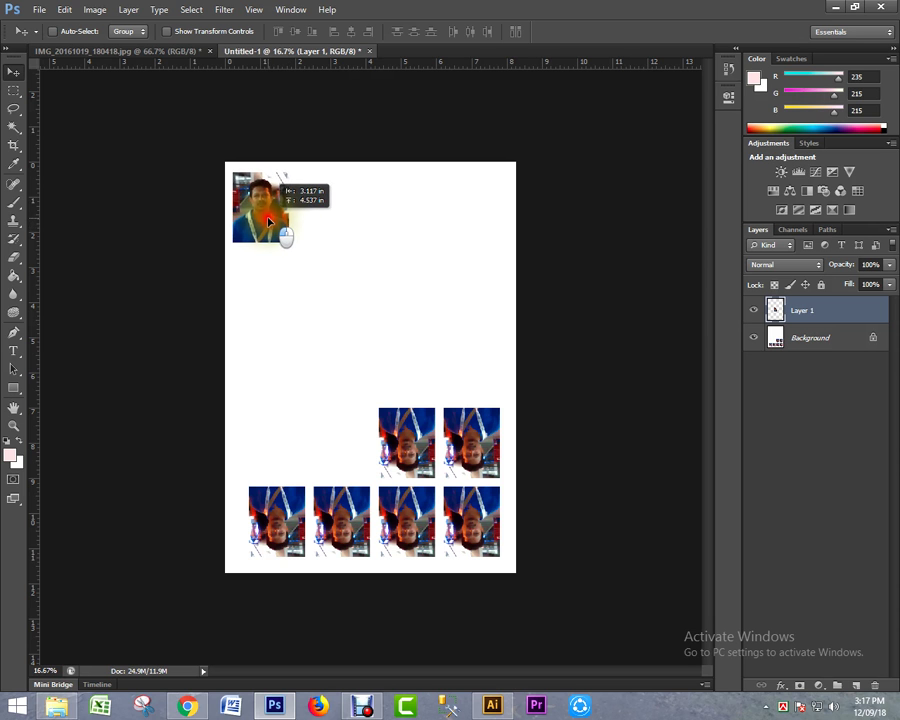
mouse_move(263, 252)
mouse_down()
mouse_move(328, 212)
mouse_move(461, 246)
mouse_up()
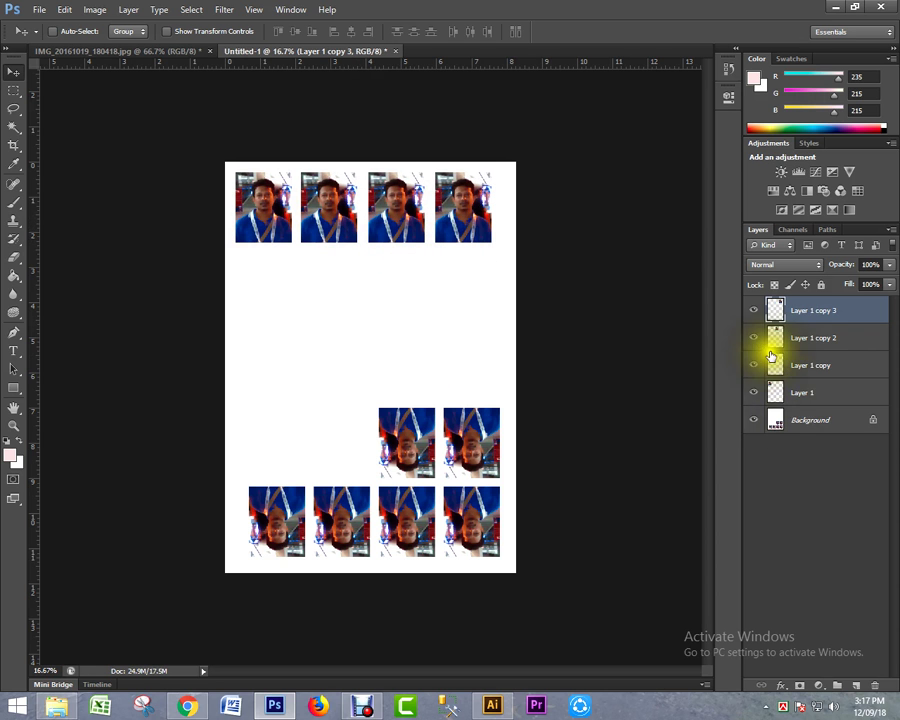
- Distribute the four top portraits by horizontal centers and merge them into one layer
shift+click(797, 392)
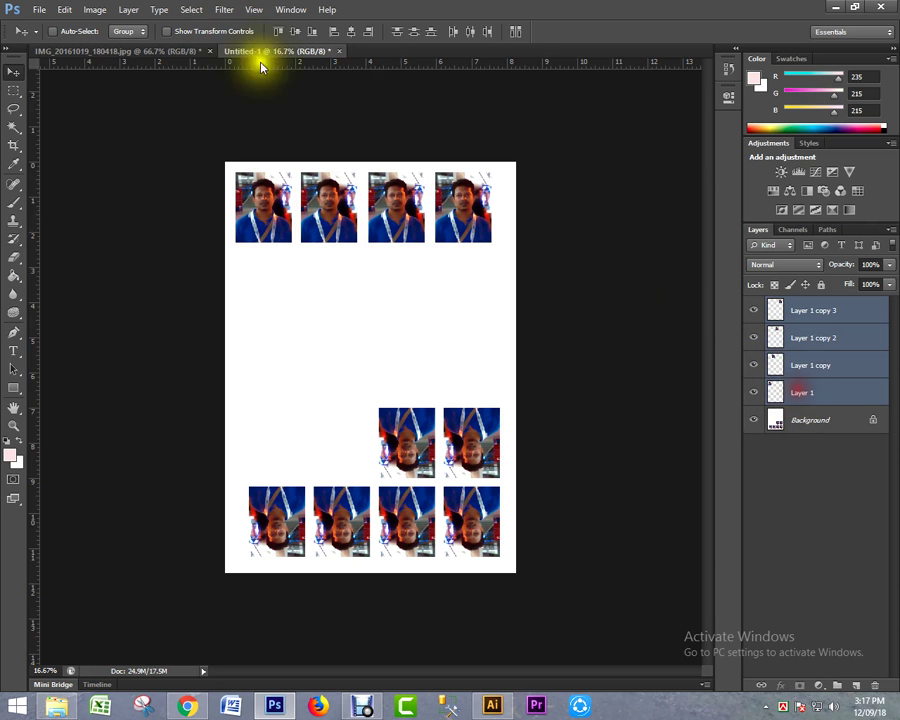
click(453, 31)
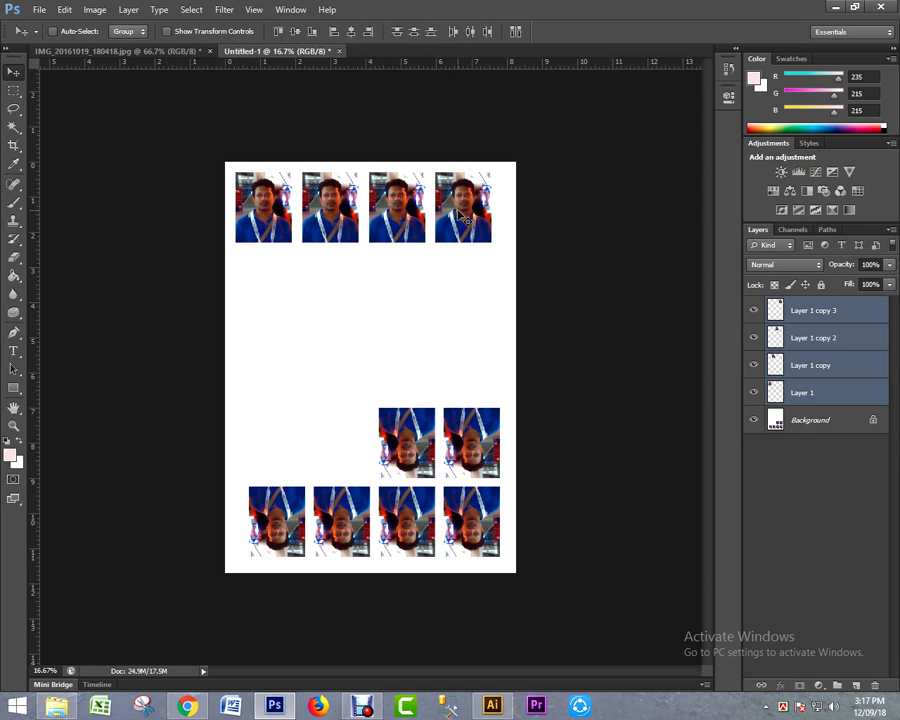
key(ctrl+e)
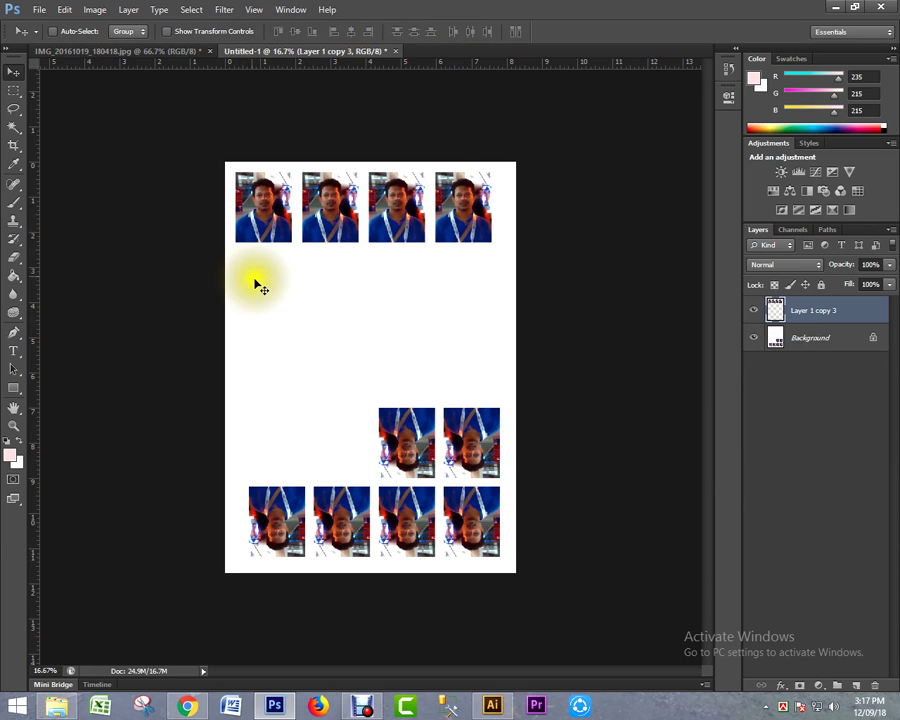
- Marquee-select the full-width blank band between the upright row and the upside-down photos
click(13, 91)
drag(225, 247, 558, 403)
click(531, 336)
drag(224, 392, 514, 248)
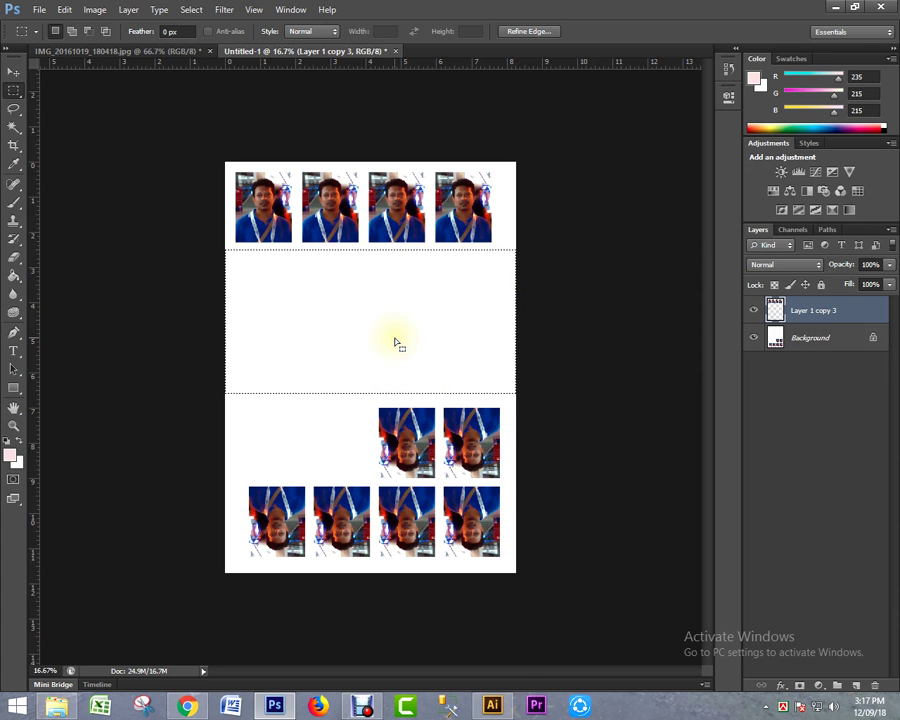
click(418, 370)
key(ctrl+z)
key(ctrl+d)
click(565, 288)
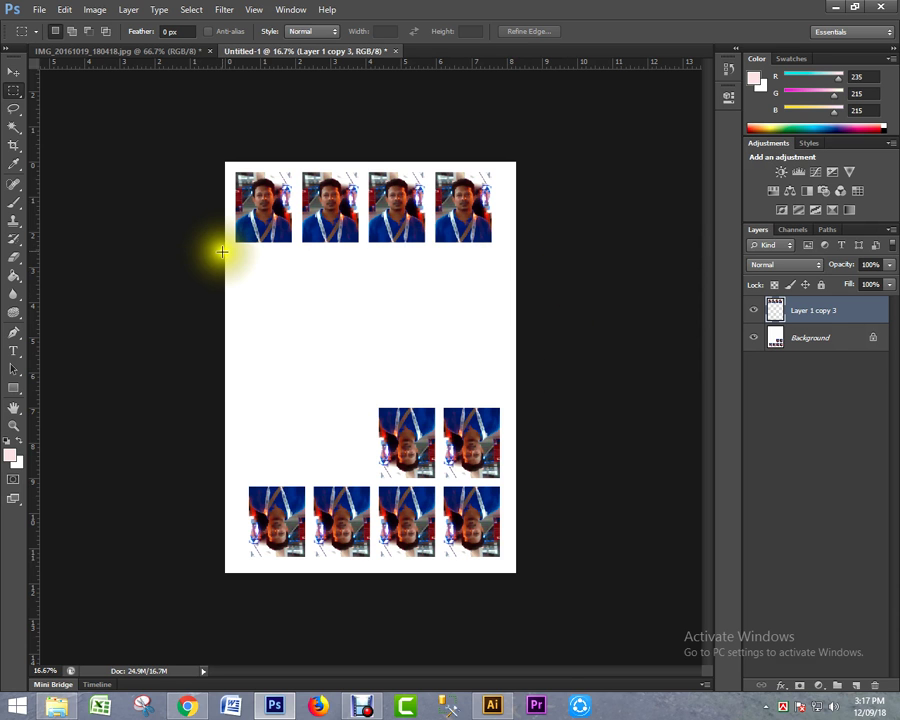
drag(229, 253, 544, 403)
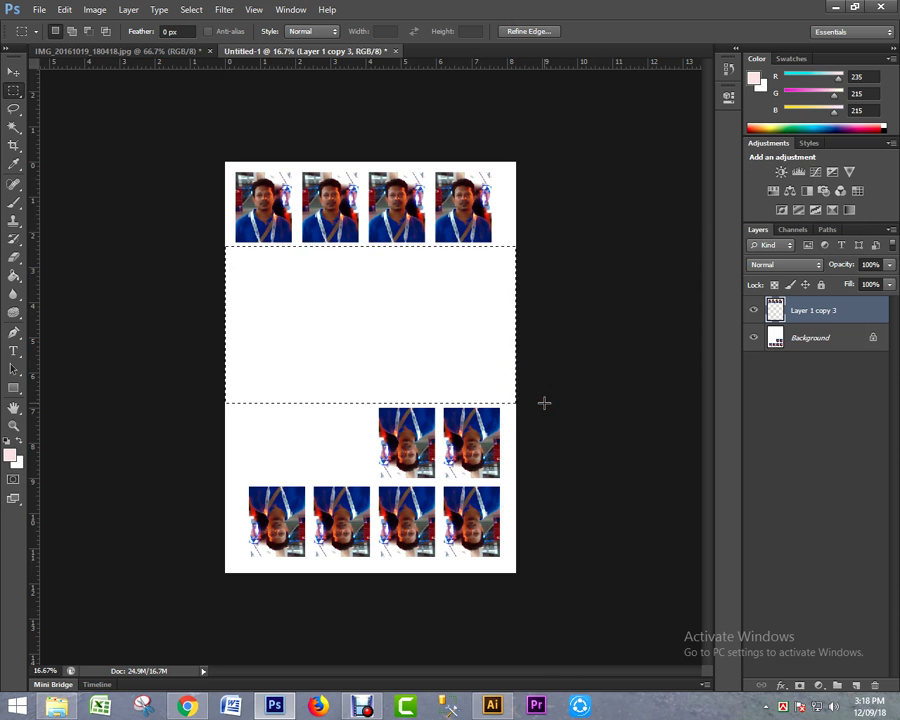
click(315, 444)
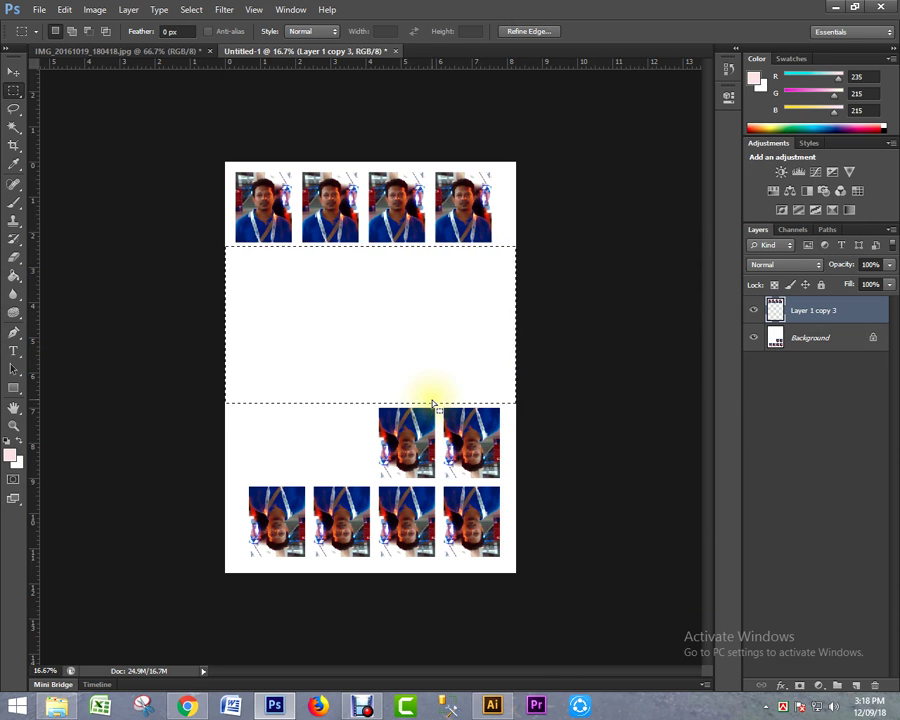
- Merge the photo layer into the background and fill the band with pale pink d5c2c2
key(ctrl+e)
click(12, 455)
click(277, 214)
click(582, 177)
click(312, 334)
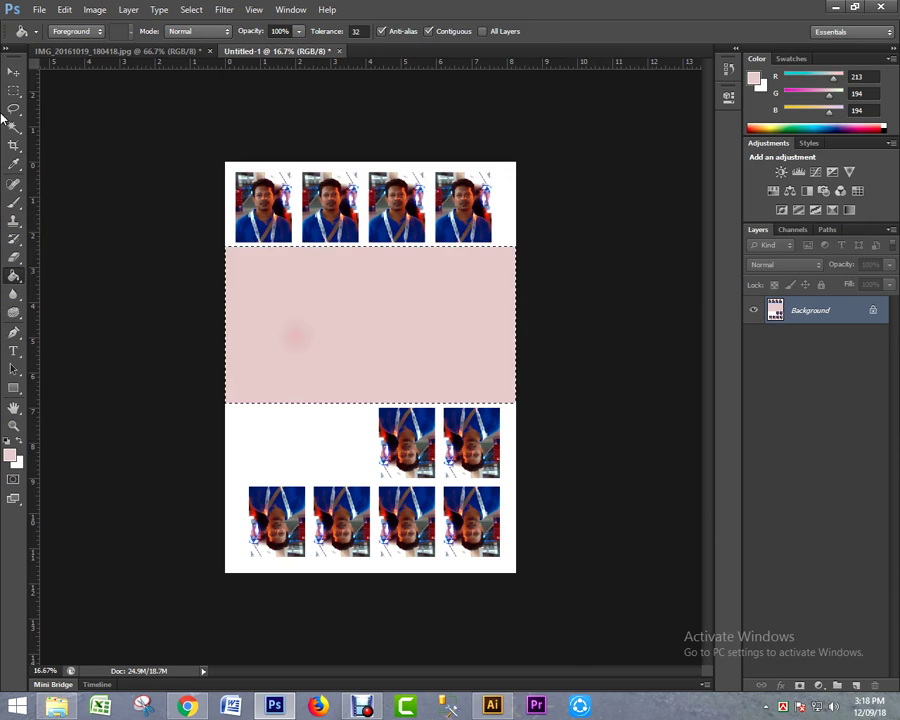
click(13, 88)
click(80, 124)
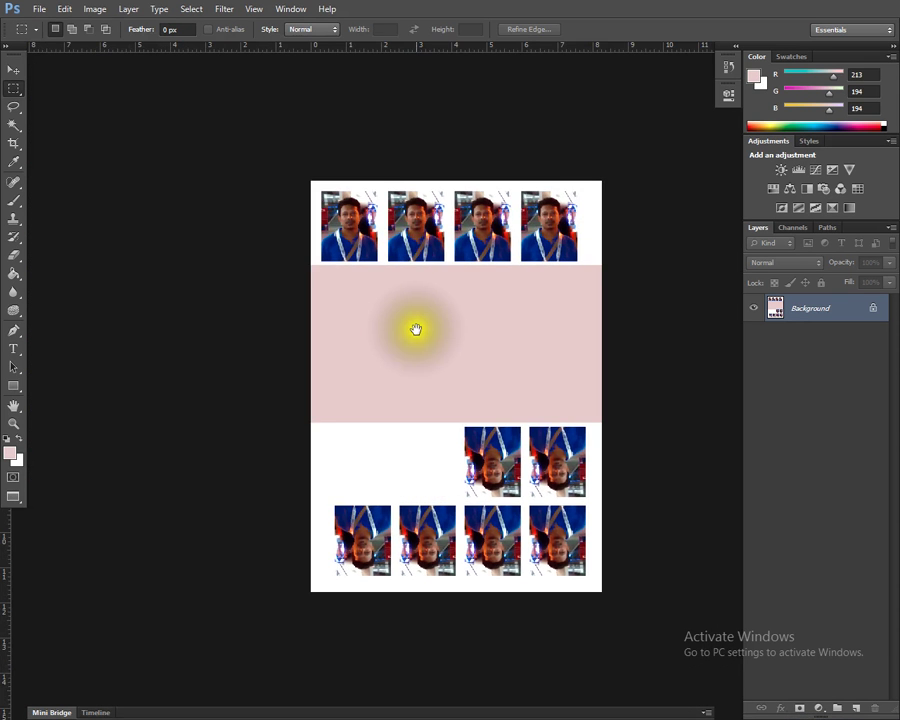
- Paste a copy of the portrait photo and move it into the pink band
mouse_move(412, 326)
mouse_down()
mouse_move(256, 114)
mouse_move(271, 117)
mouse_up()
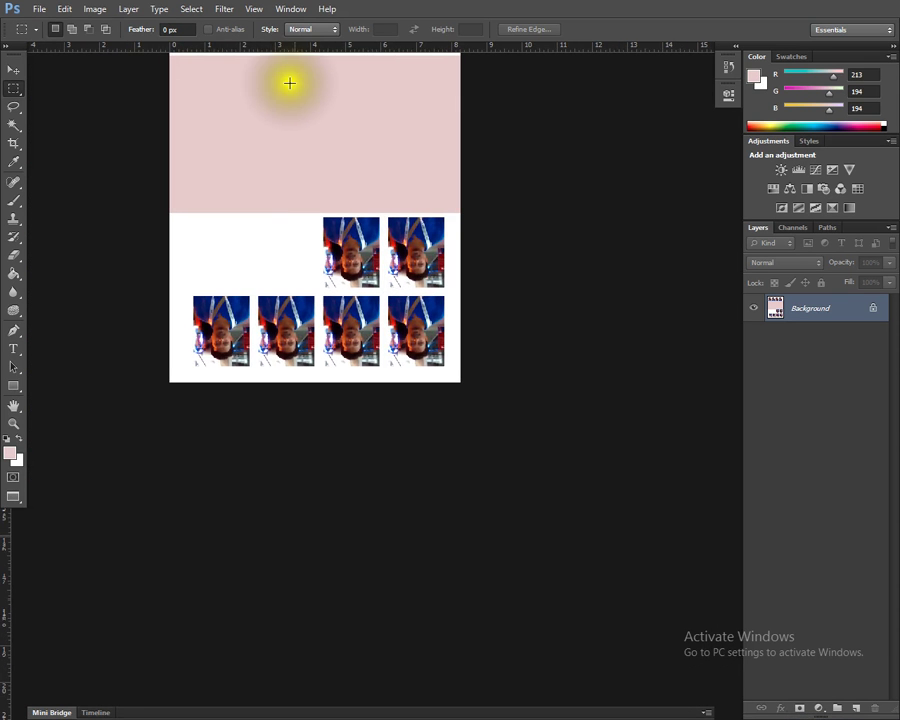
key(ctrl+v)
key(v)
mouse_move(432, 352)
mouse_down()
mouse_move(303, 140)
mouse_move(205, 103)
mouse_move(399, 119)
mouse_up()
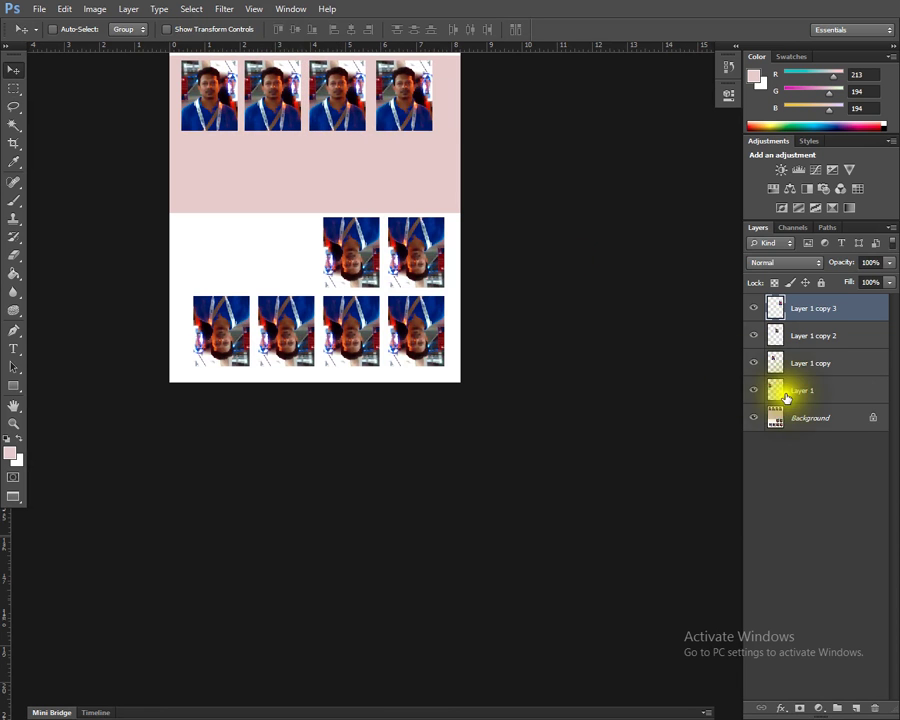
- Evenly distribute the four photos, merge them, and drag a copy of the row 2 inches lower
shift+click(790, 390)
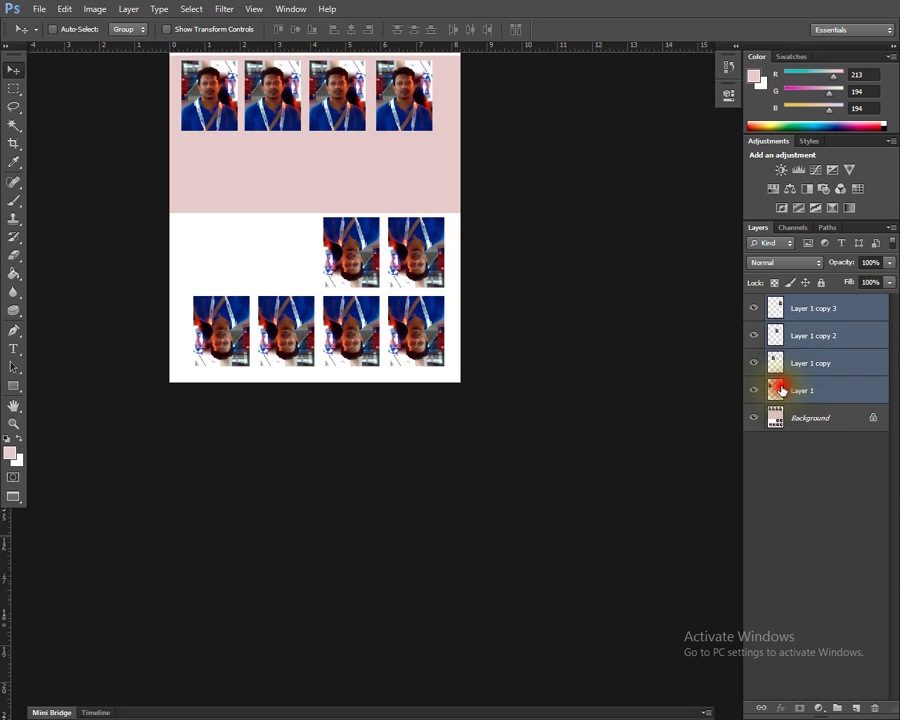
click(452, 32)
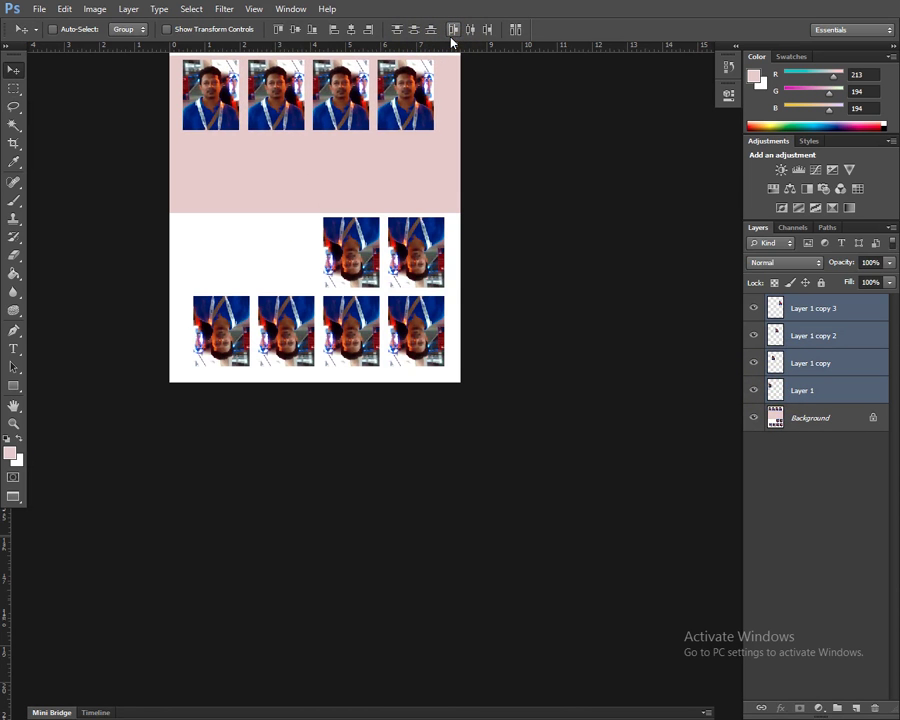
key(ctrl+e)
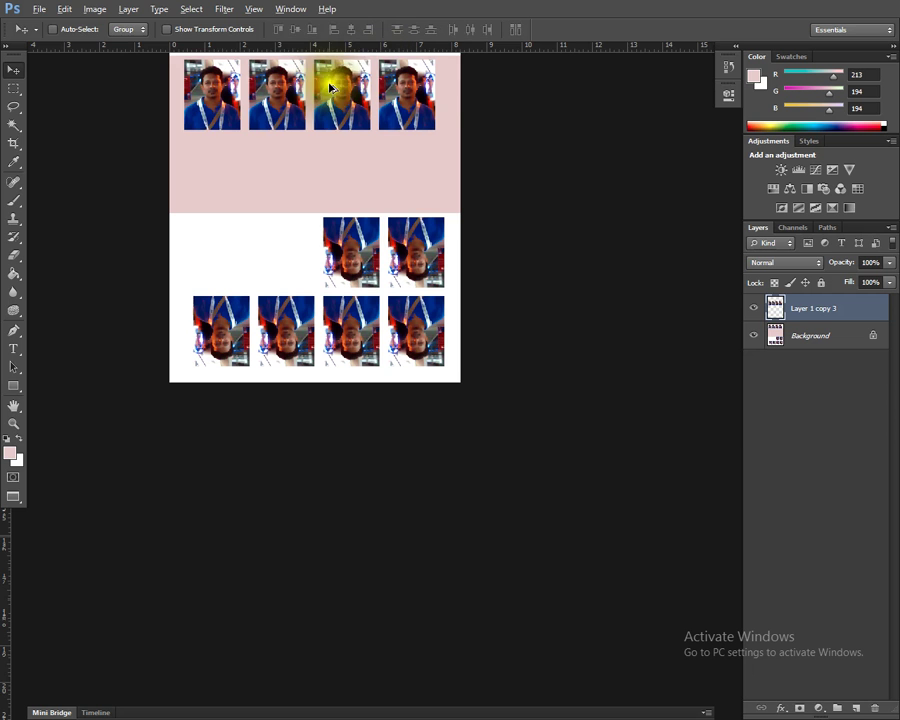
drag(350, 88, 349, 162)
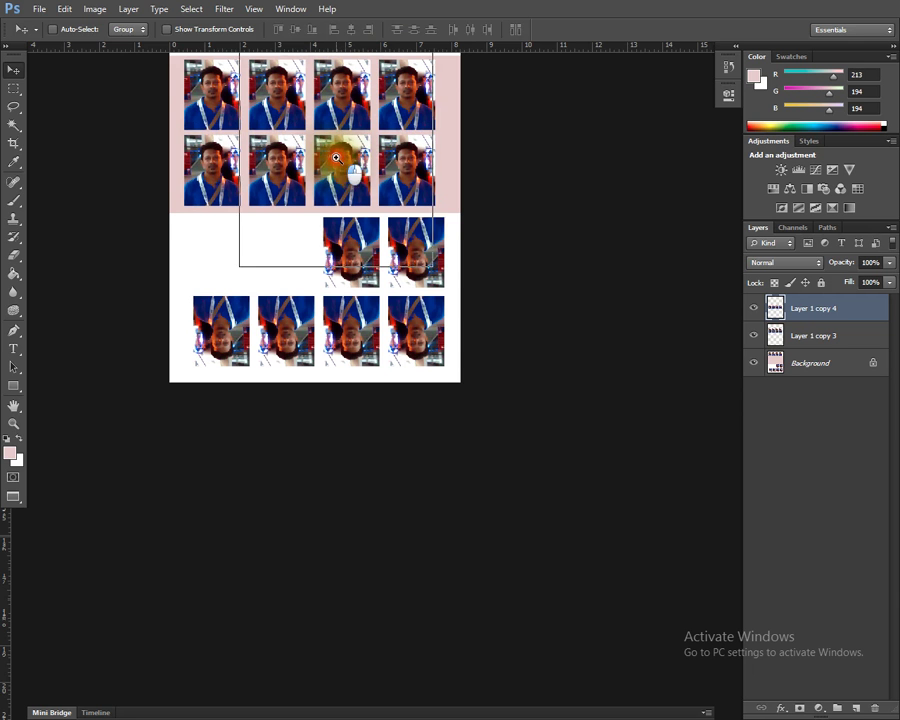
- Scroll and pan the sheet to bring the upper photo rows back into view
scroll(342, 174, up, 1)
drag(287, 151, 289, 285)
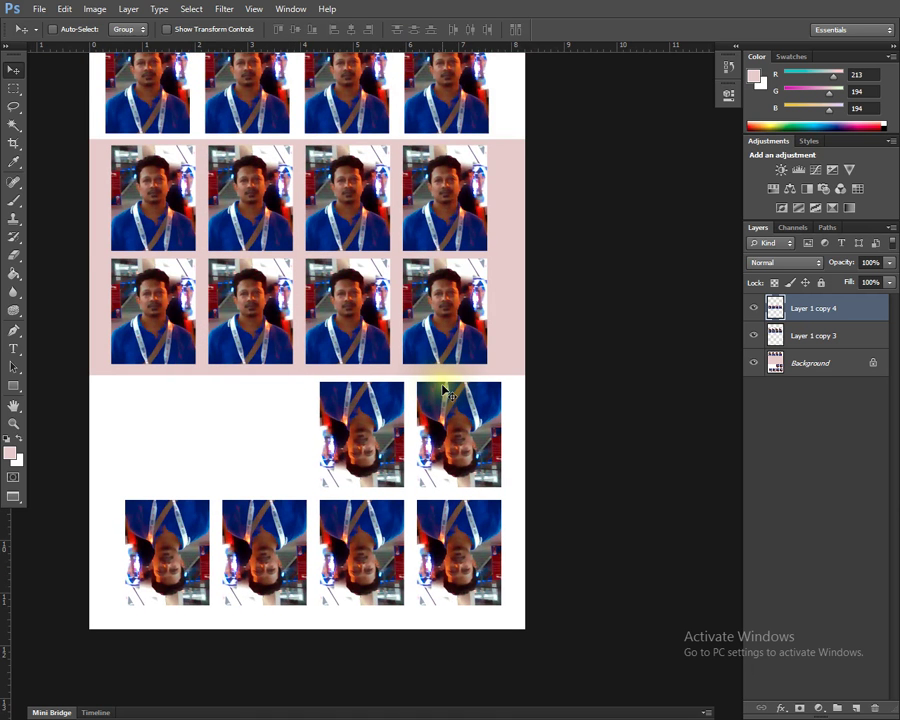
drag(400, 194, 410, 254)
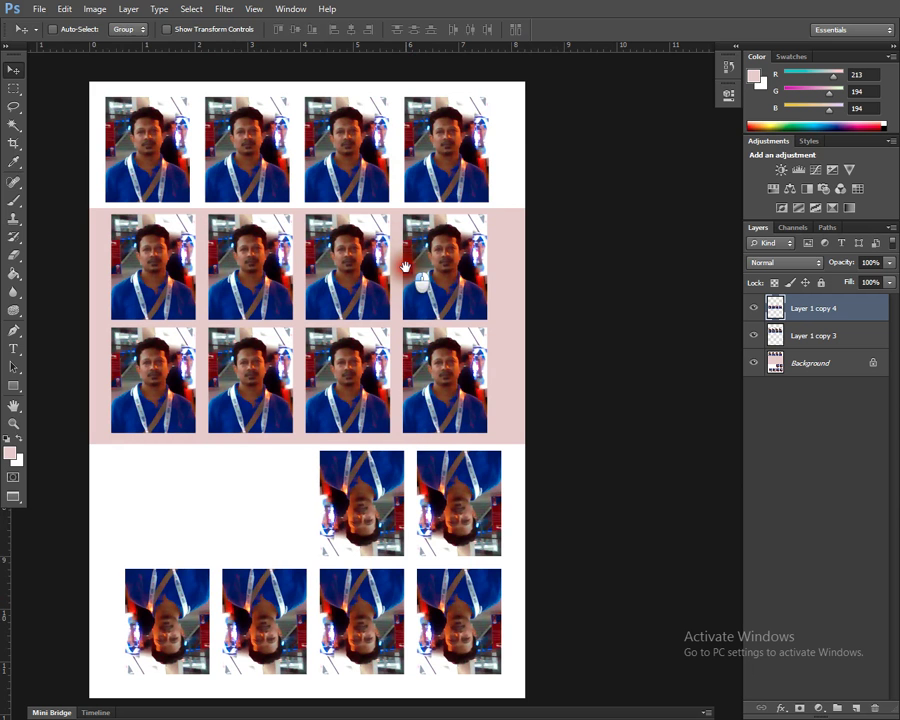
- Choose the Brush tool with a red foreground colour
click(13, 205)
click(9, 452)
click(435, 186)
click(594, 178)
- Circle the upside-down photos and the top white-background row with red loops
scroll(410, 480, down, 2)
mouse_move(432, 417)
mouse_down()
mouse_move(531, 448)
mouse_move(120, 480)
mouse_move(506, 576)
mouse_move(452, 428)
mouse_up()
drag(271, 505, 514, 450)
scroll(290, 450, up, 3)
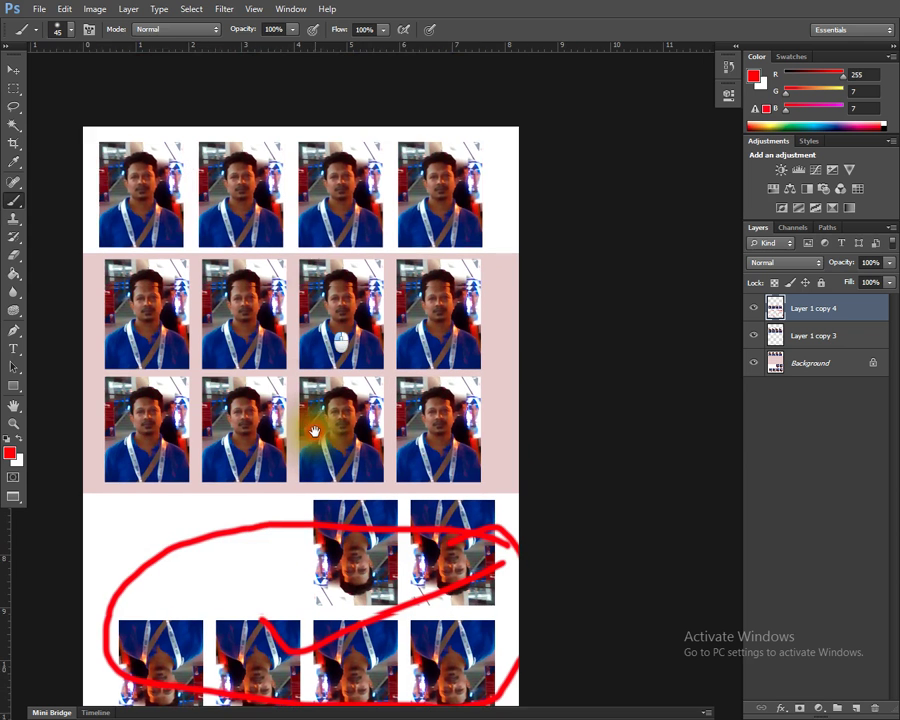
mouse_move(120, 190)
mouse_down()
mouse_move(414, 173)
mouse_move(478, 216)
mouse_move(118, 200)
mouse_move(320, 205)
mouse_move(488, 150)
mouse_up()
scroll(377, 264, down, 2)
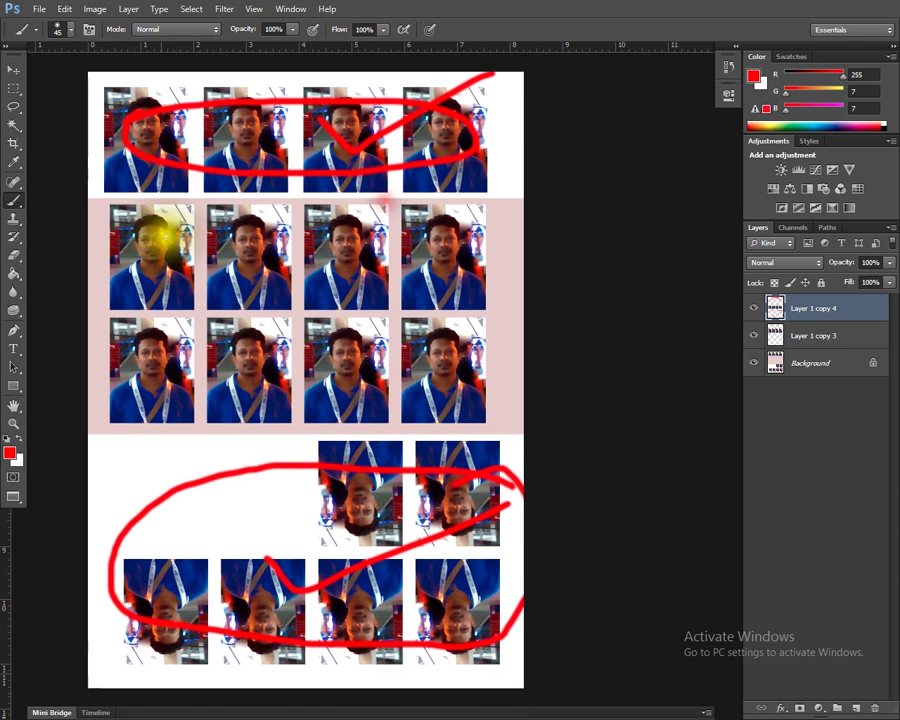
click(14, 88)
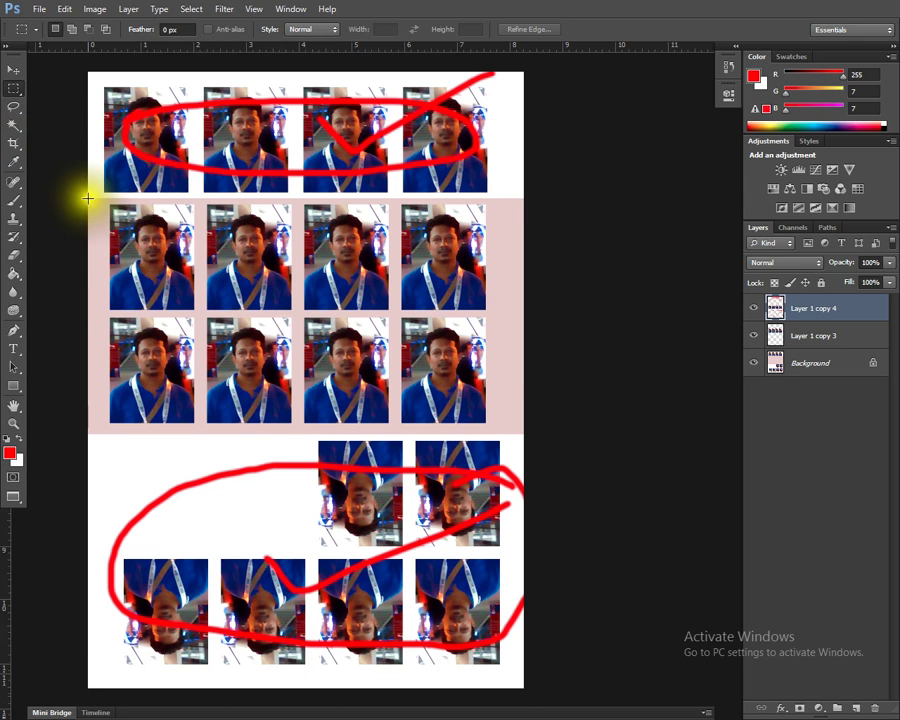
- Crop the canvas to the pink area with both photo rows and rotate it 90° counter-clockwise
drag(88, 199, 517, 432)
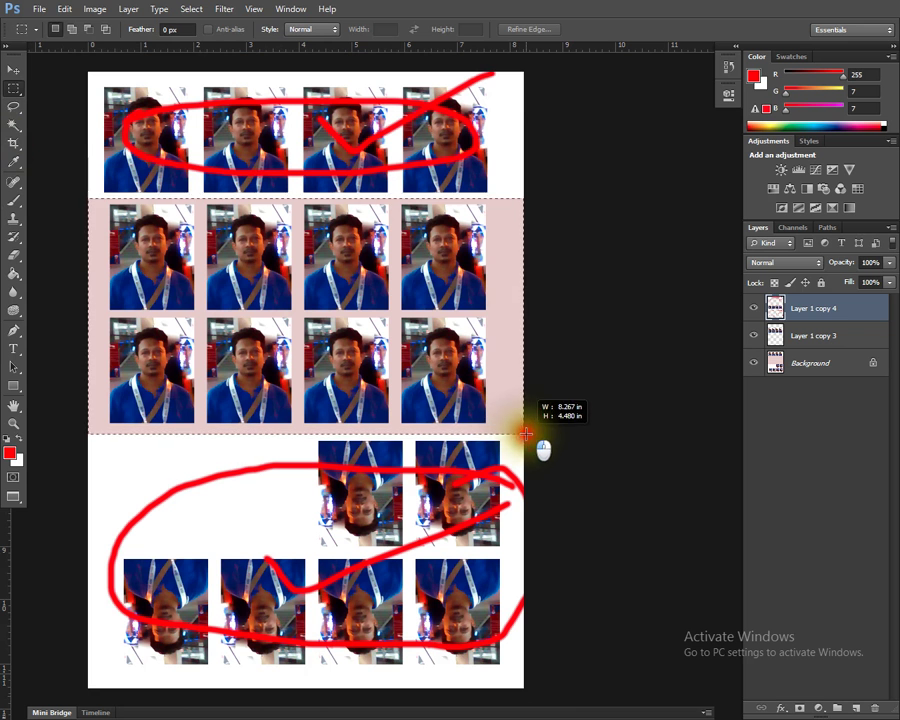
key(alt+i)
key(p)
click(372, 206)
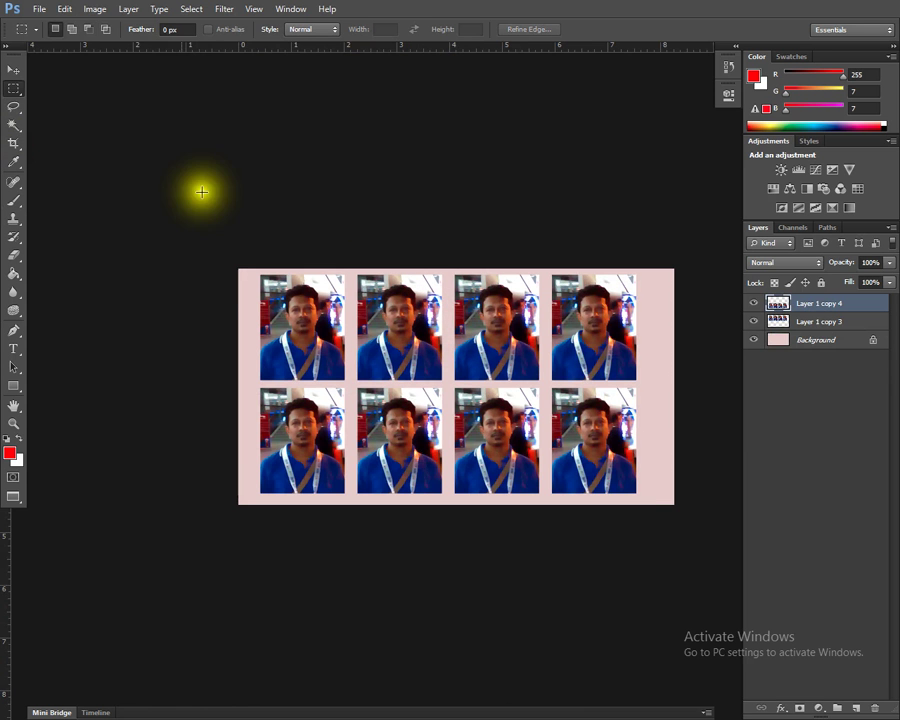
click(95, 10)
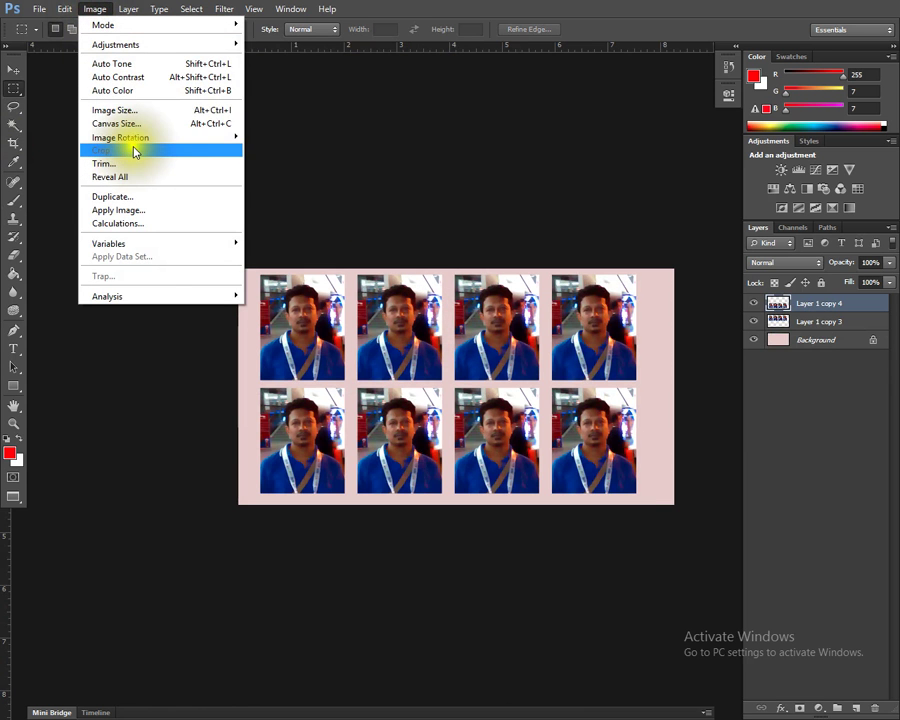
mouse_move(120, 137)
click(321, 162)
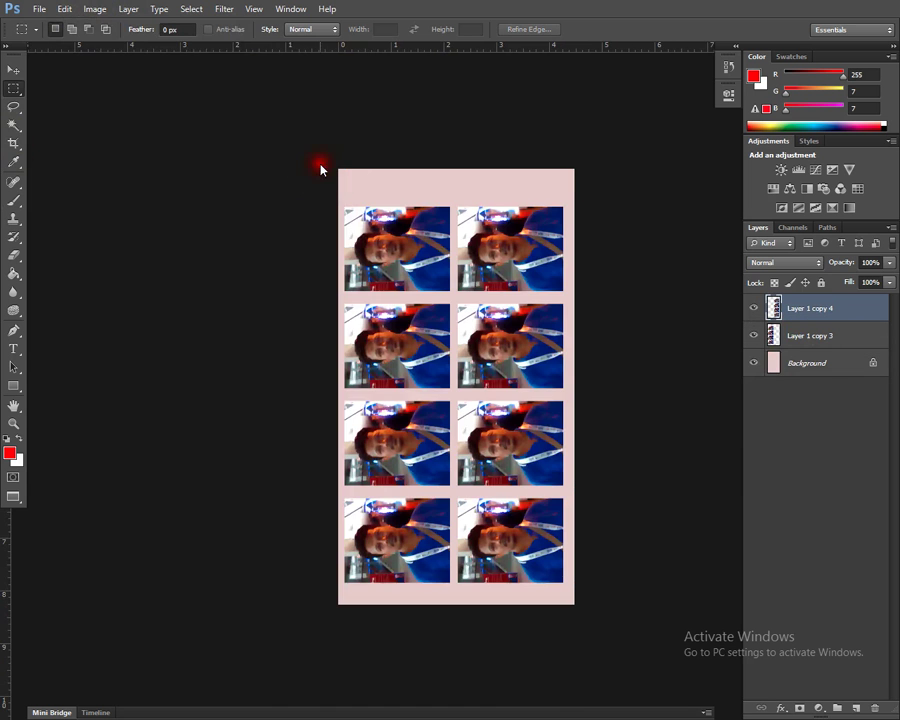